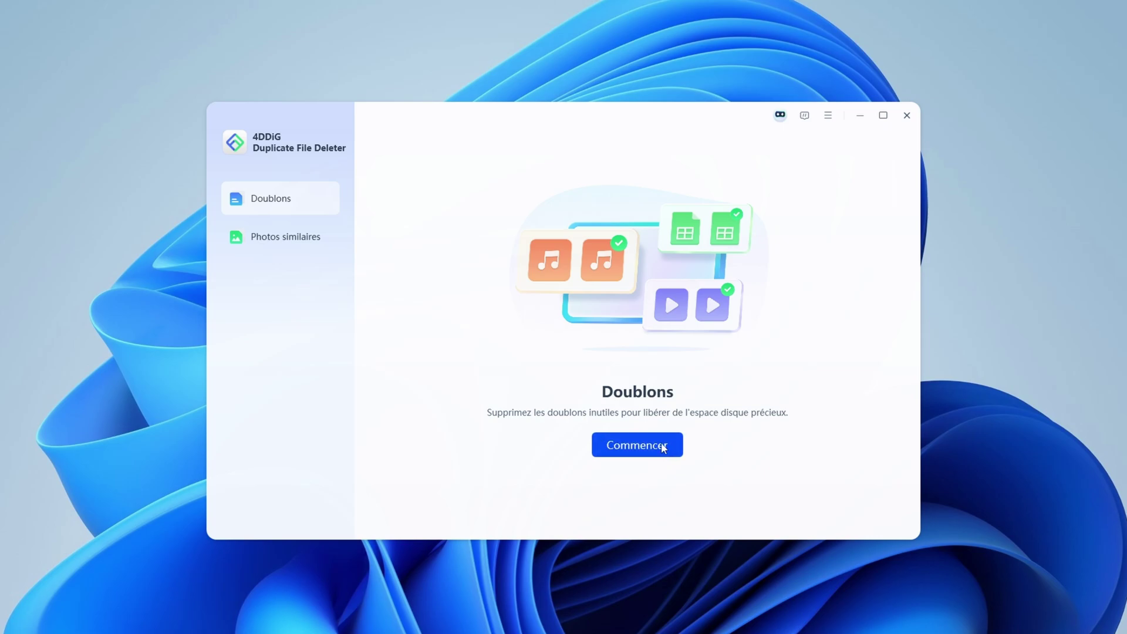
Start a duplicate search with the local disk (Disque local) as the location.
click(650, 458)
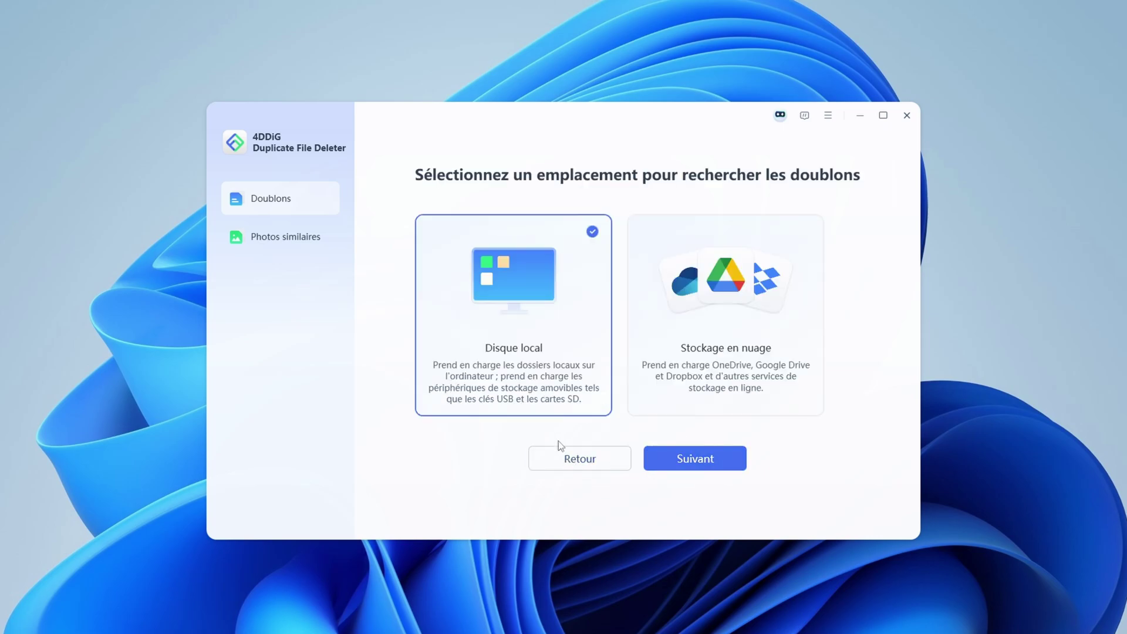
click(736, 380)
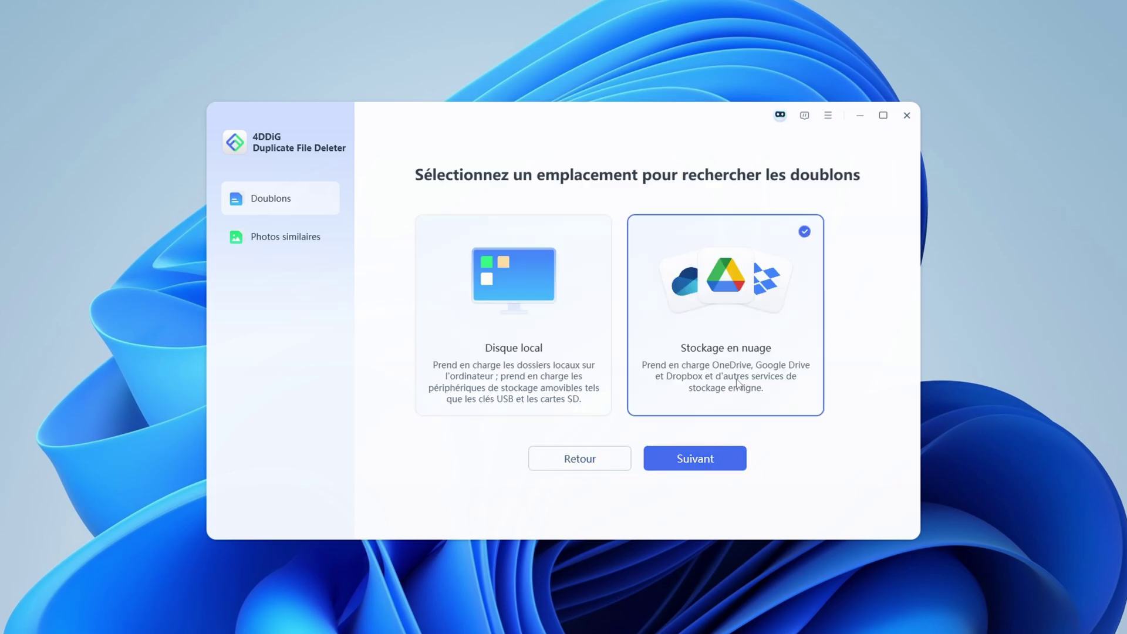
click(541, 375)
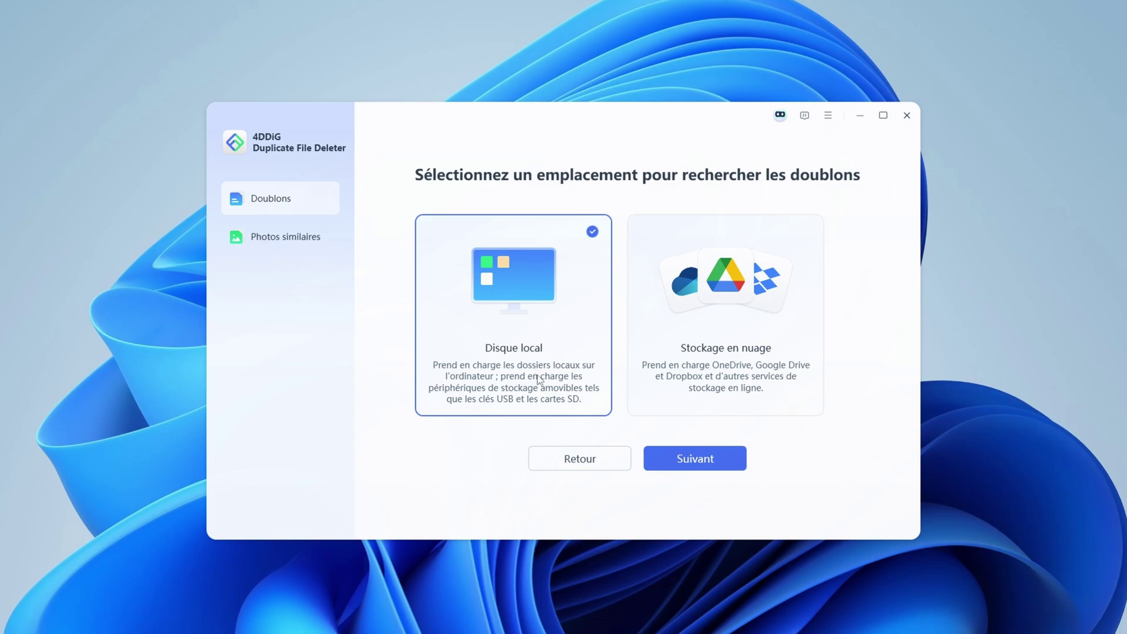
click(706, 464)
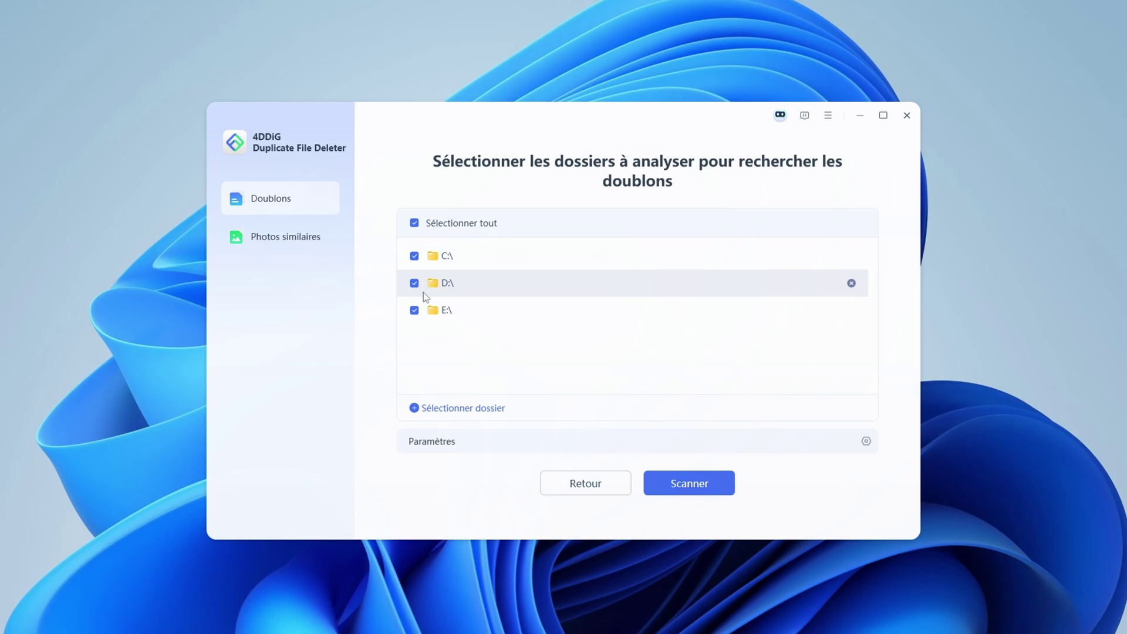
Limit the duplicate scan to the C:\ and D:\ drives, leaving out E:\, and run it.
click(416, 311)
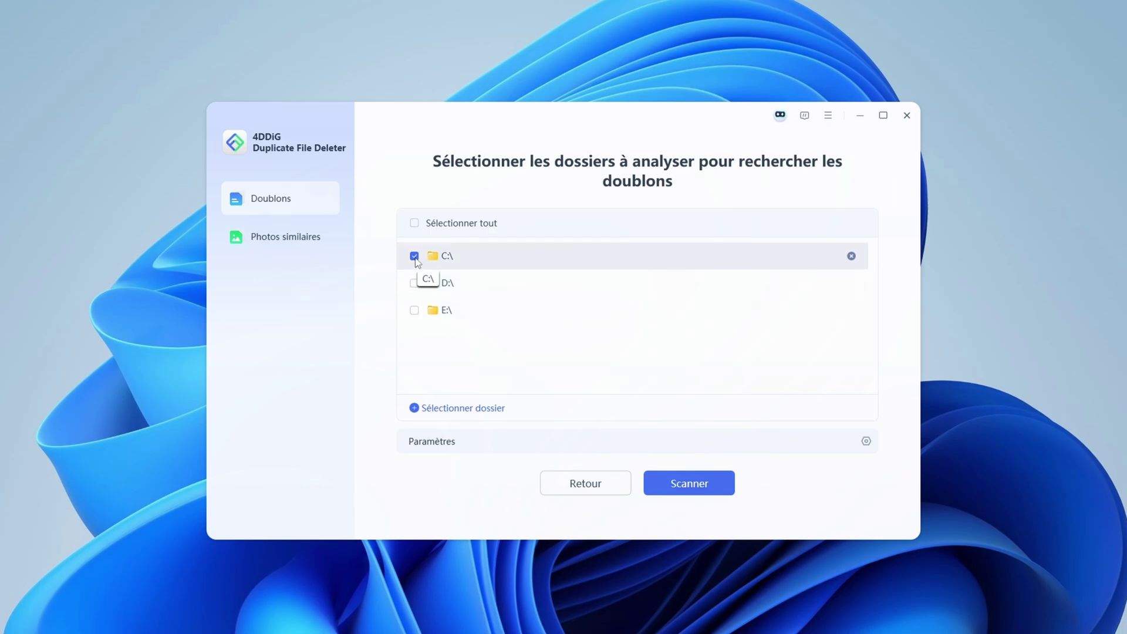
click(414, 256)
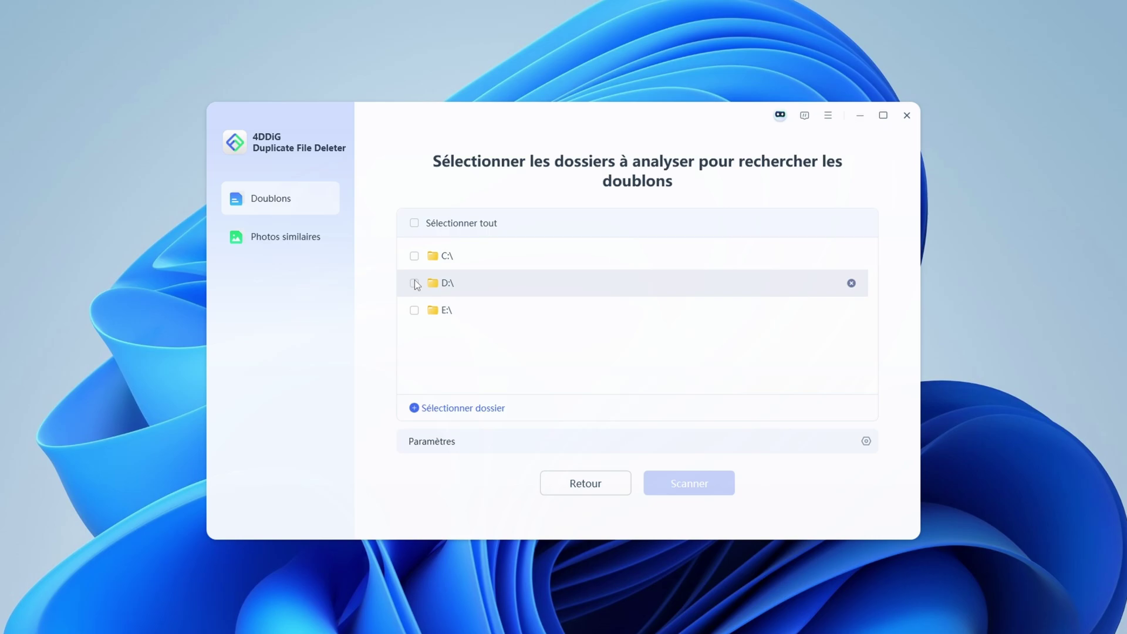
click(415, 281)
click(414, 256)
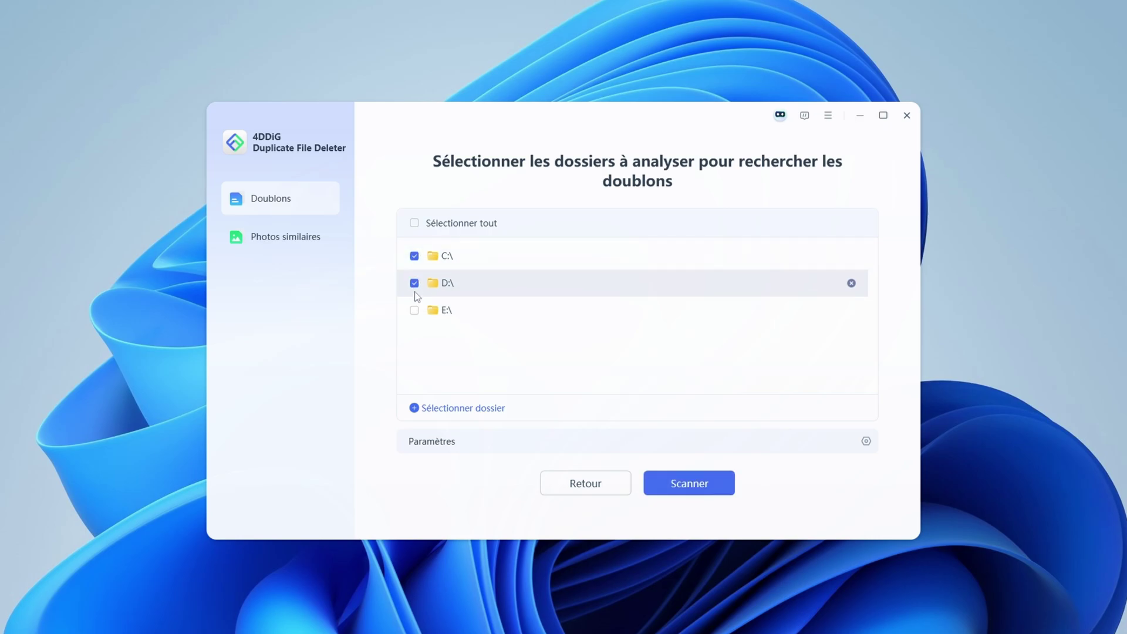
click(672, 488)
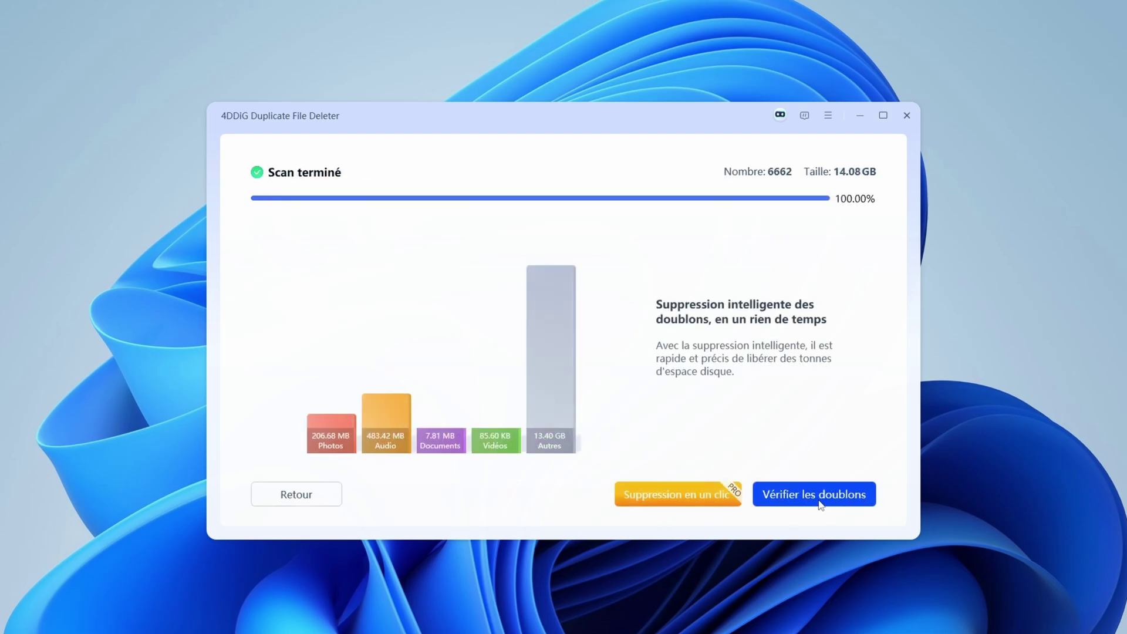
Review the duplicates found across all files, examining the document, image and video categories.
click(816, 496)
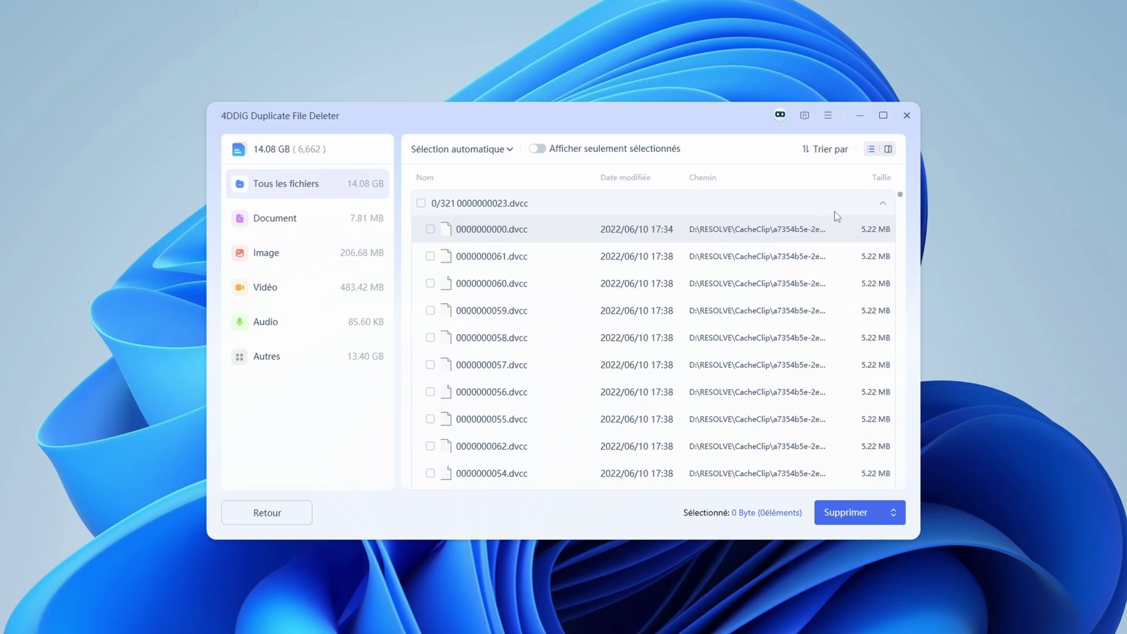
drag(900, 194, 900, 246)
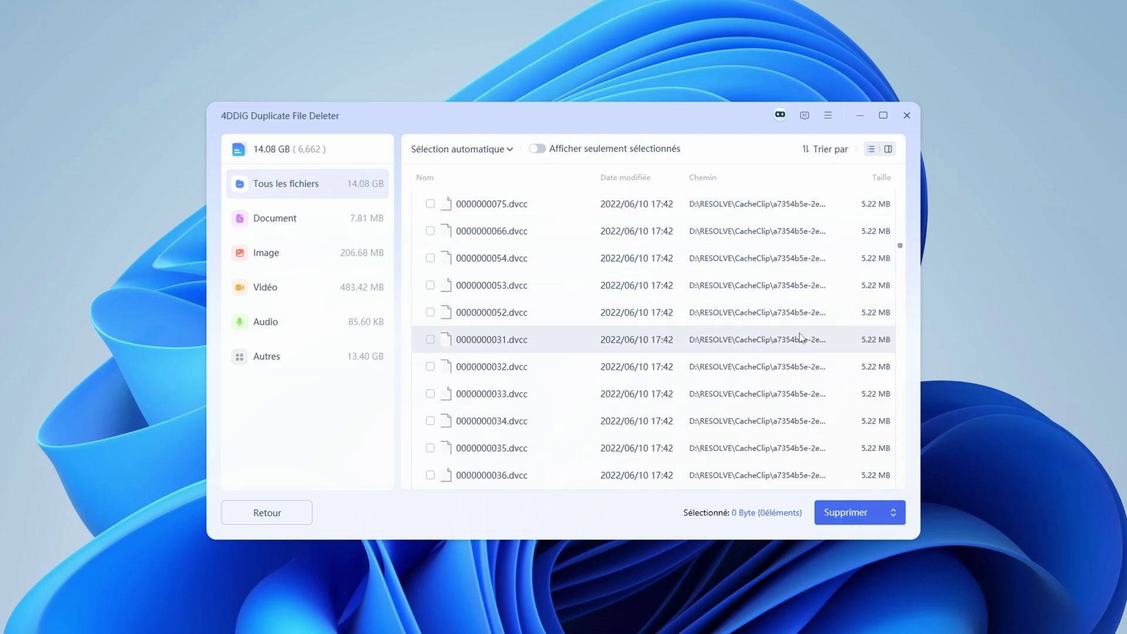
scroll(795, 344, down, 4)
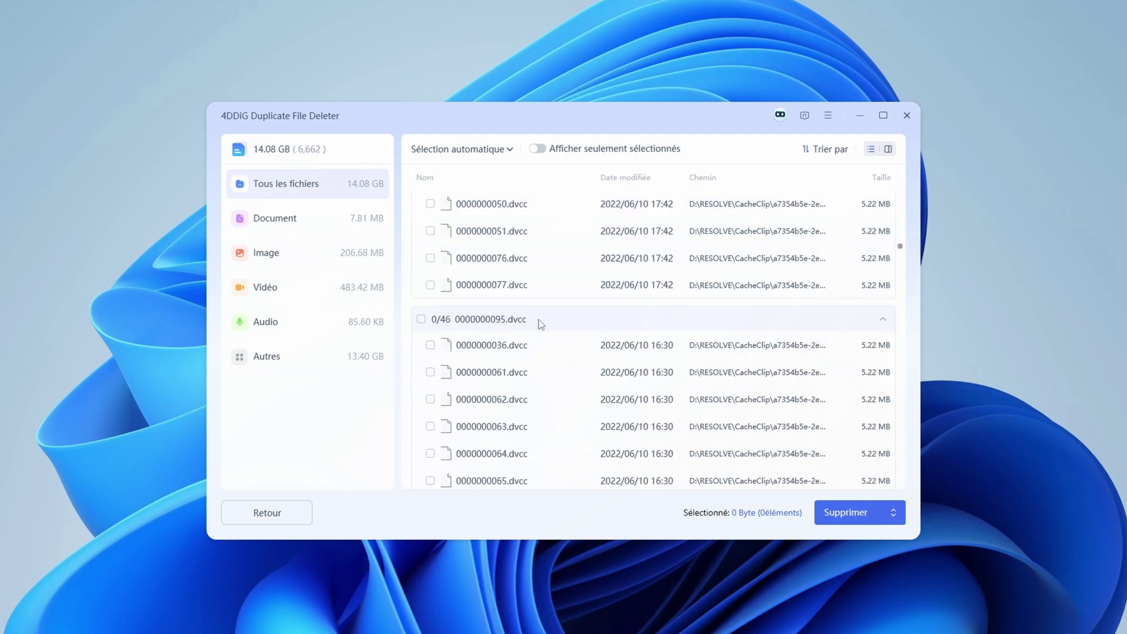
click(300, 219)
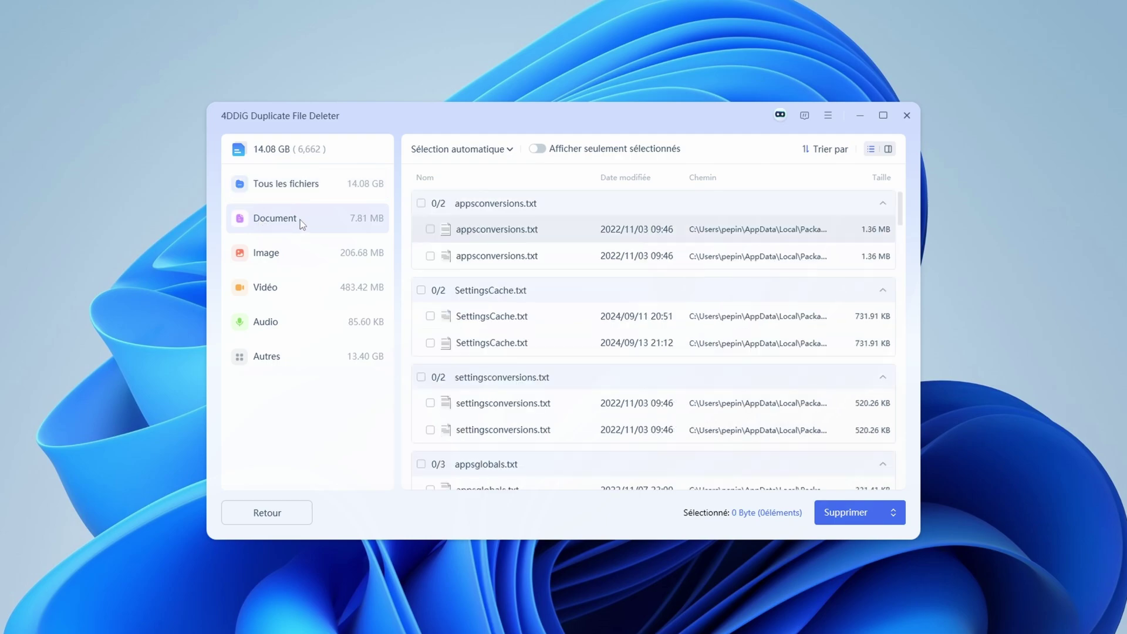
click(300, 253)
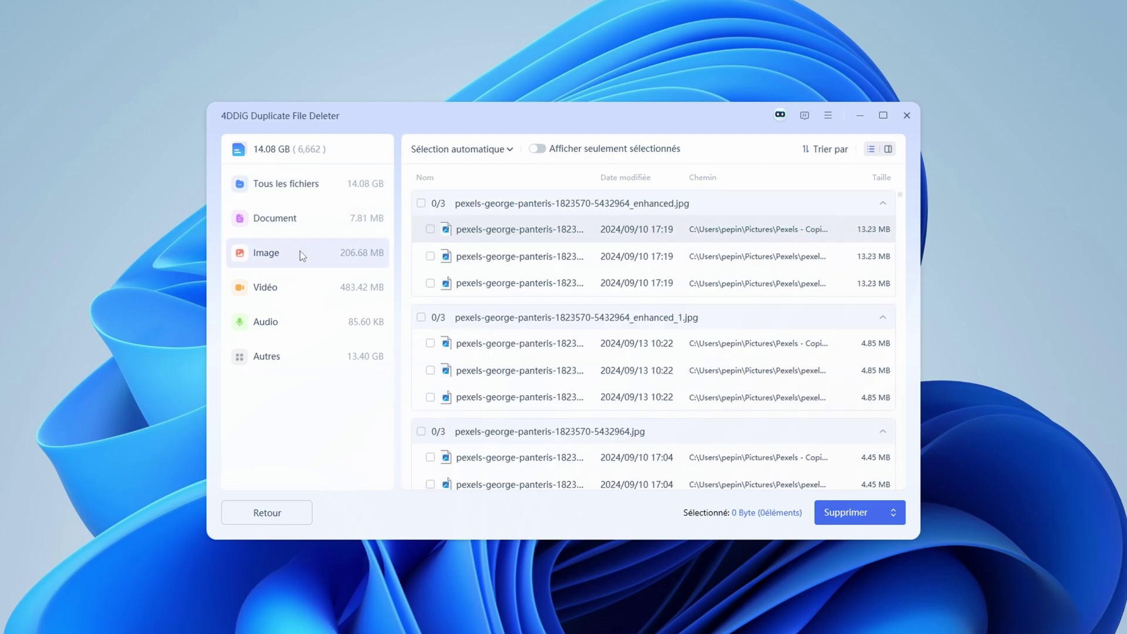
click(310, 284)
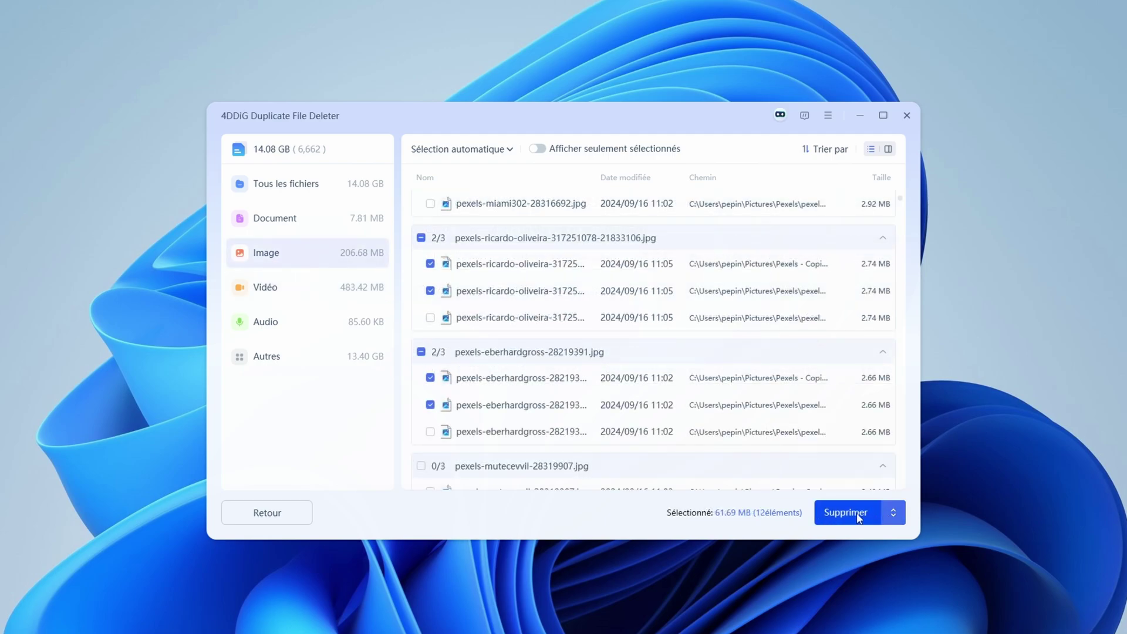
Delete the selected duplicate images and confirm sending them to the recycle bin.
click(845, 513)
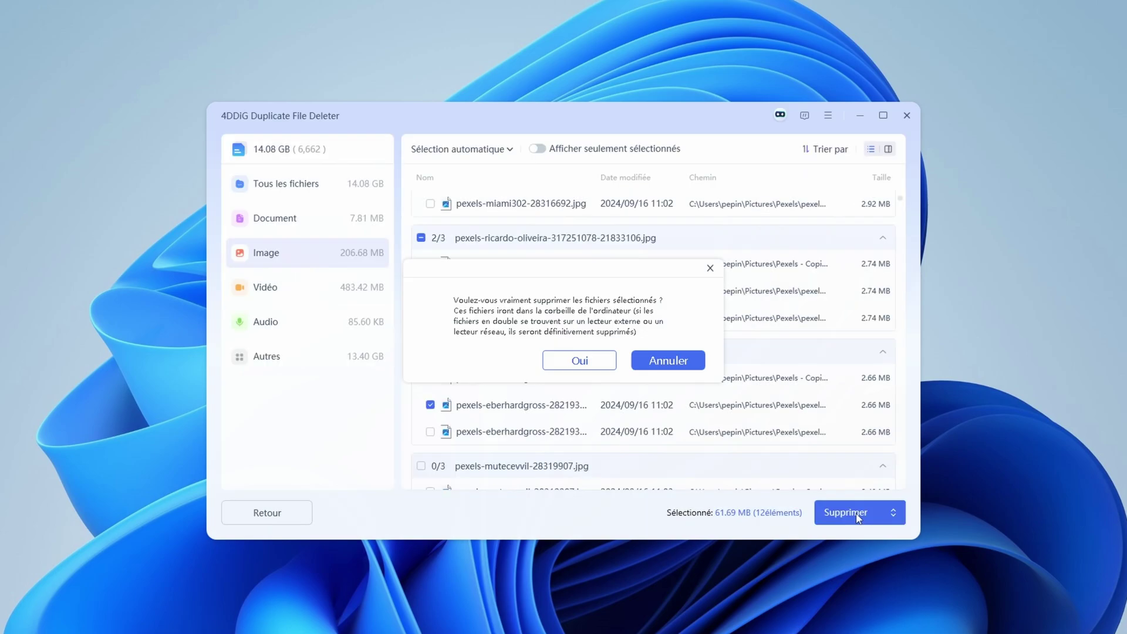
click(578, 361)
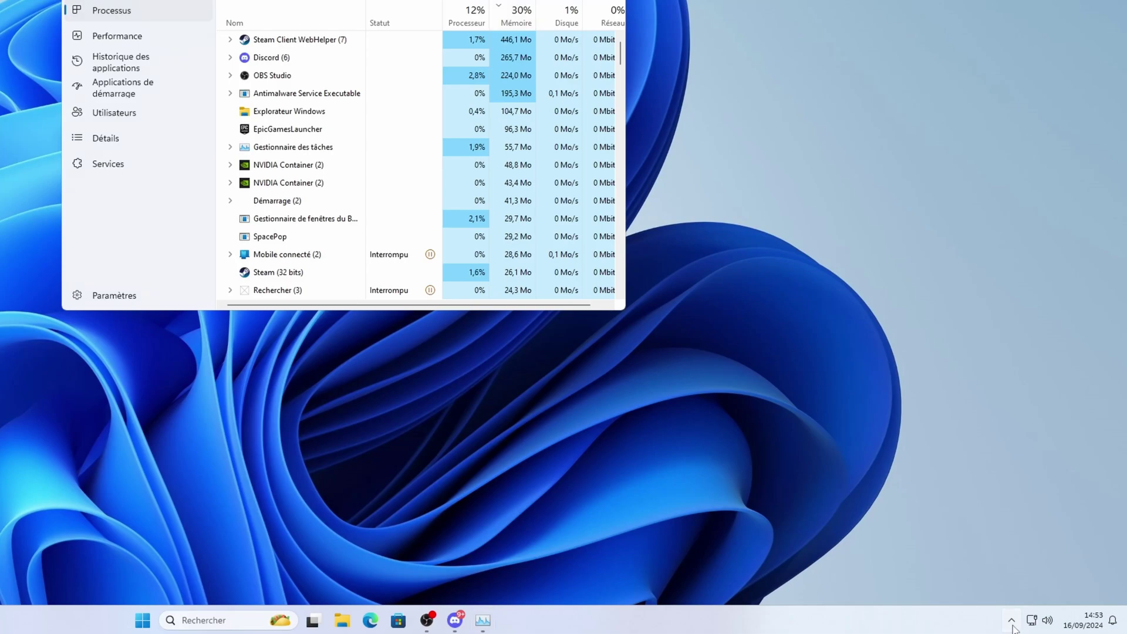
Check the hidden taskbar icons and the running processes in Task Manager for background programs.
click(1011, 621)
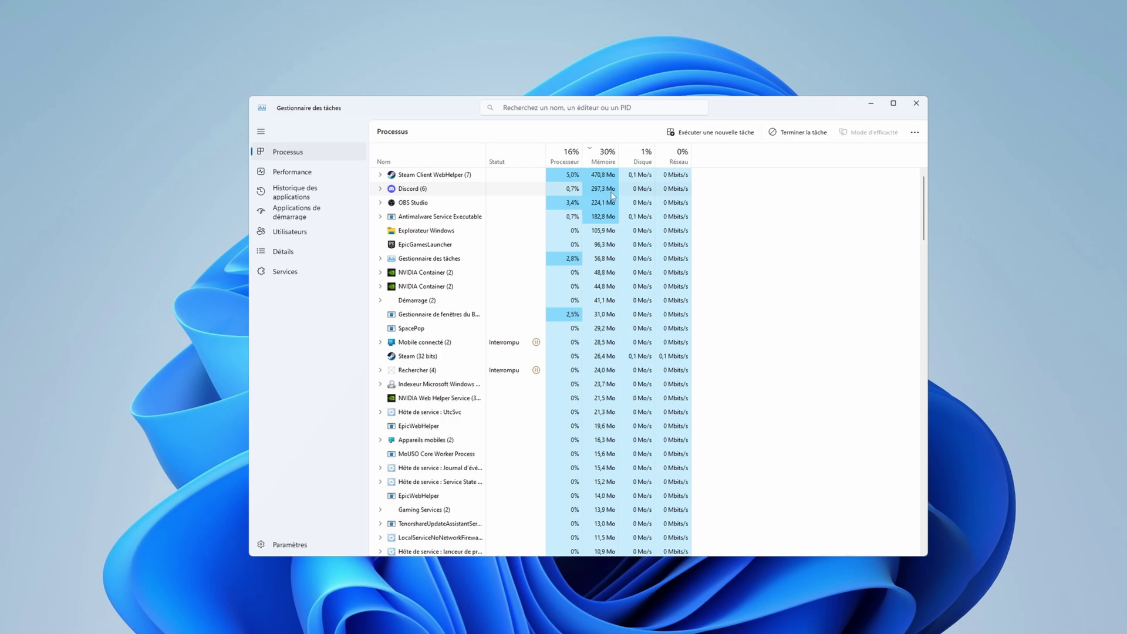
click(452, 214)
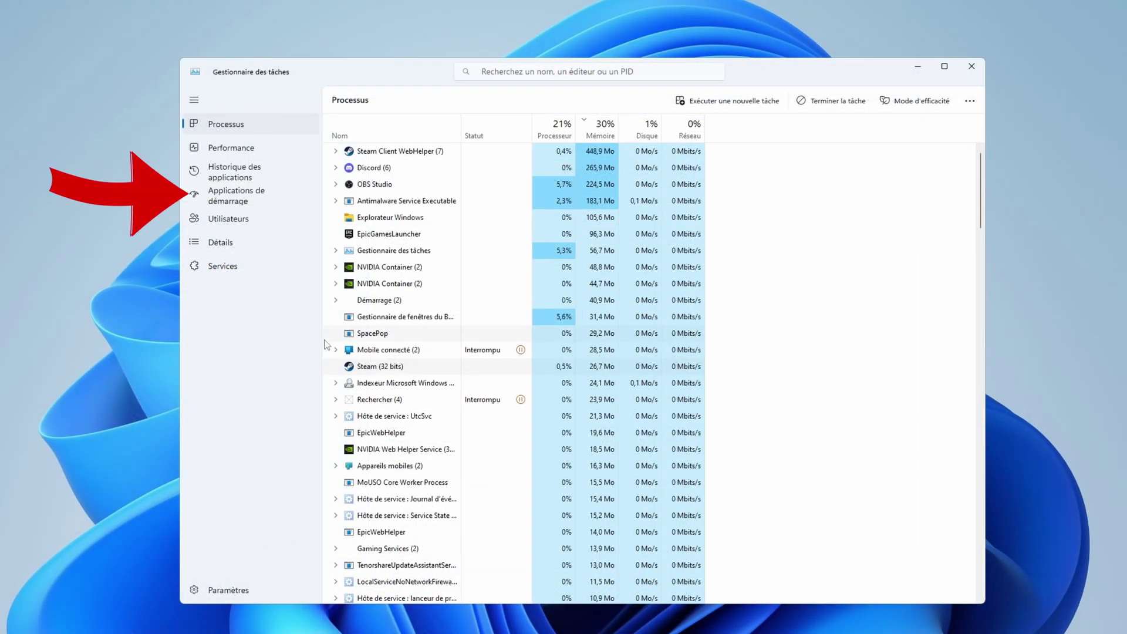
Sort the startup apps by status and disable EpicGamesLauncher at startup.
click(311, 201)
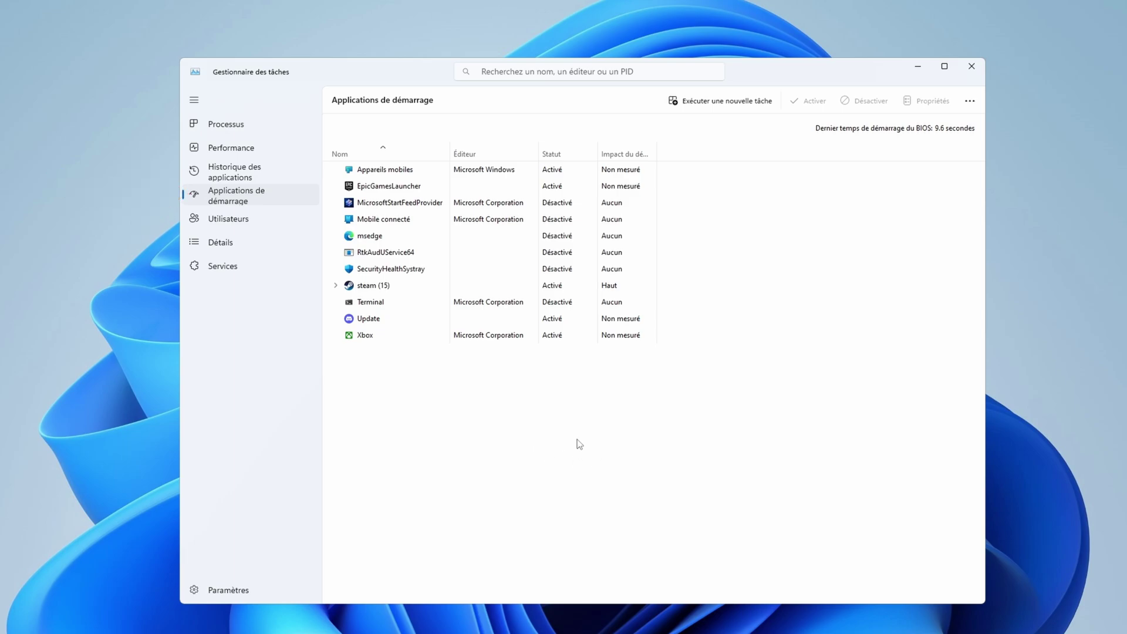
click(575, 157)
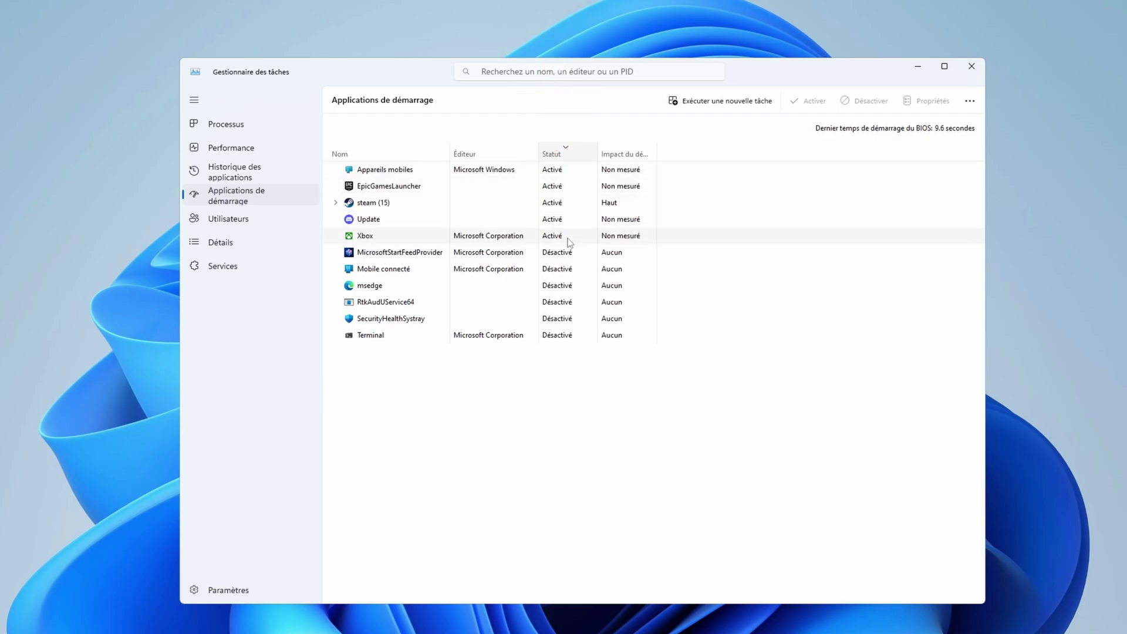
click(574, 189)
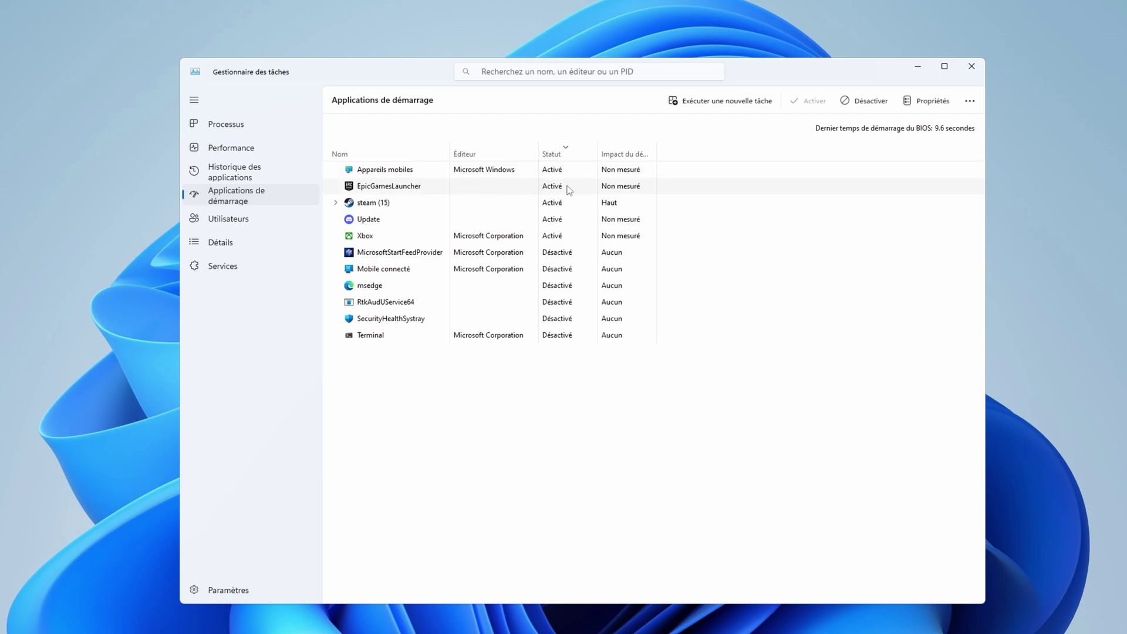
right_click(567, 186)
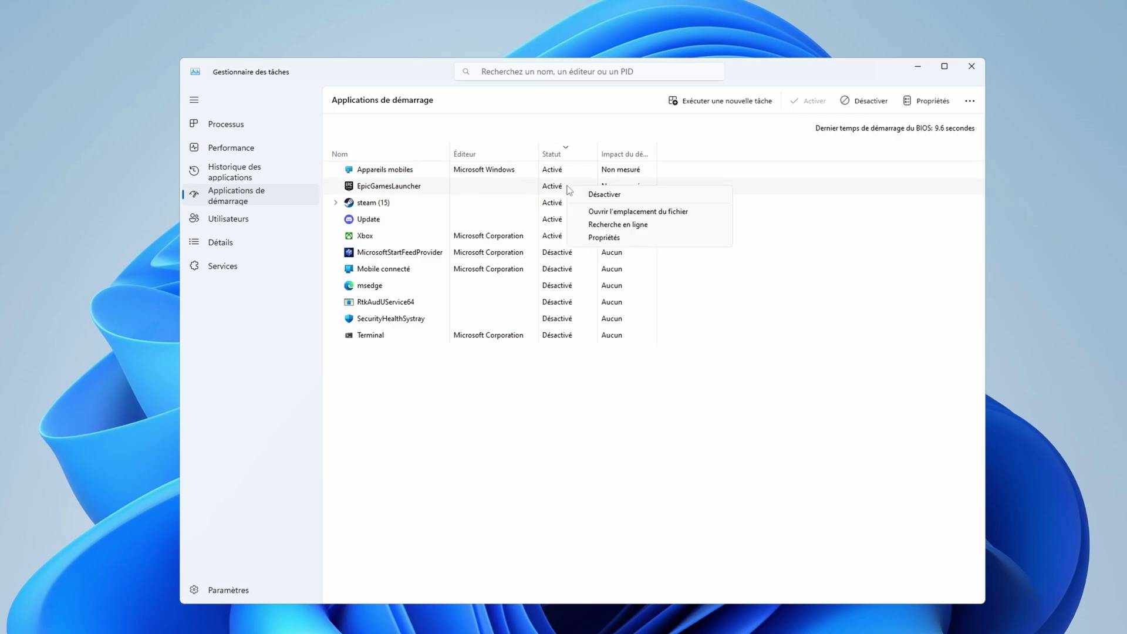
click(625, 197)
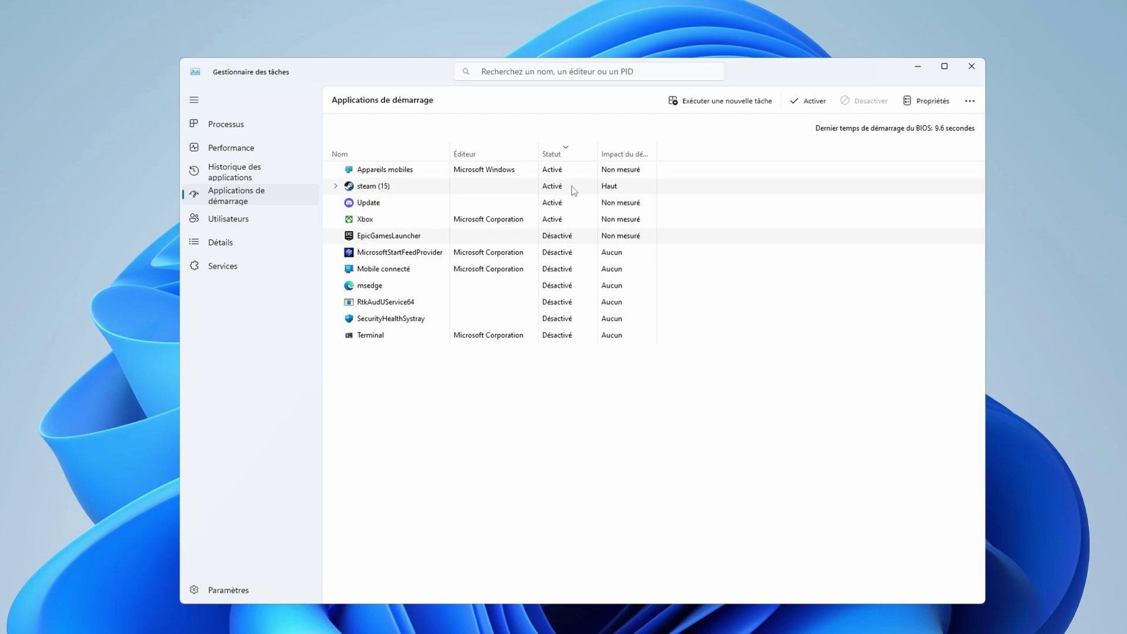
Disable the steam and Update entries in the startup apps.
click(574, 190)
right_click(574, 190)
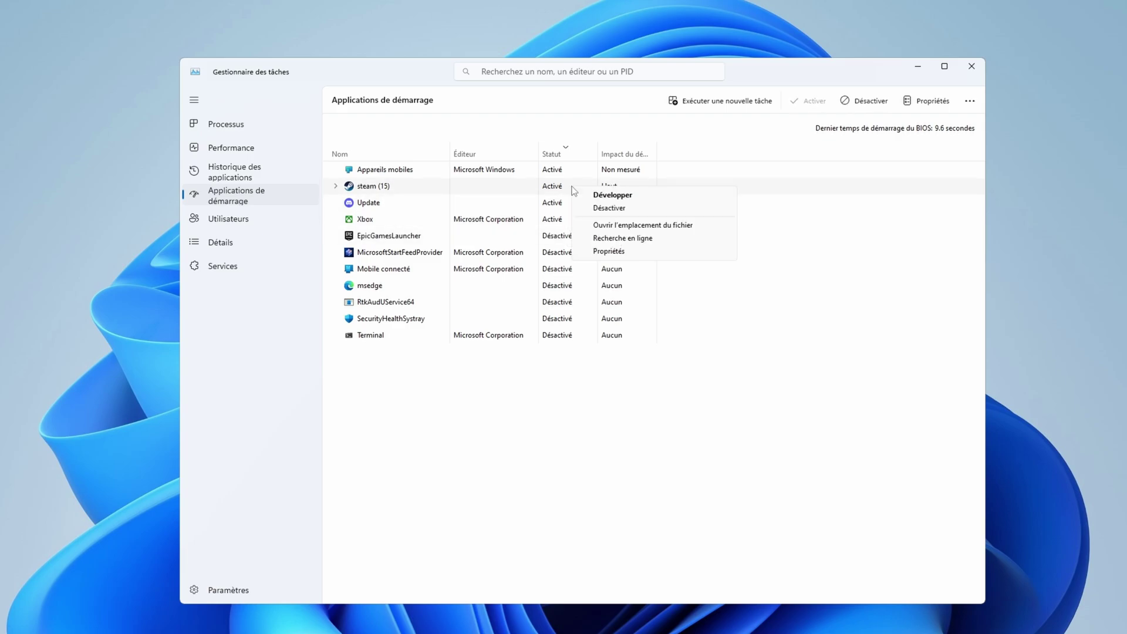
click(622, 210)
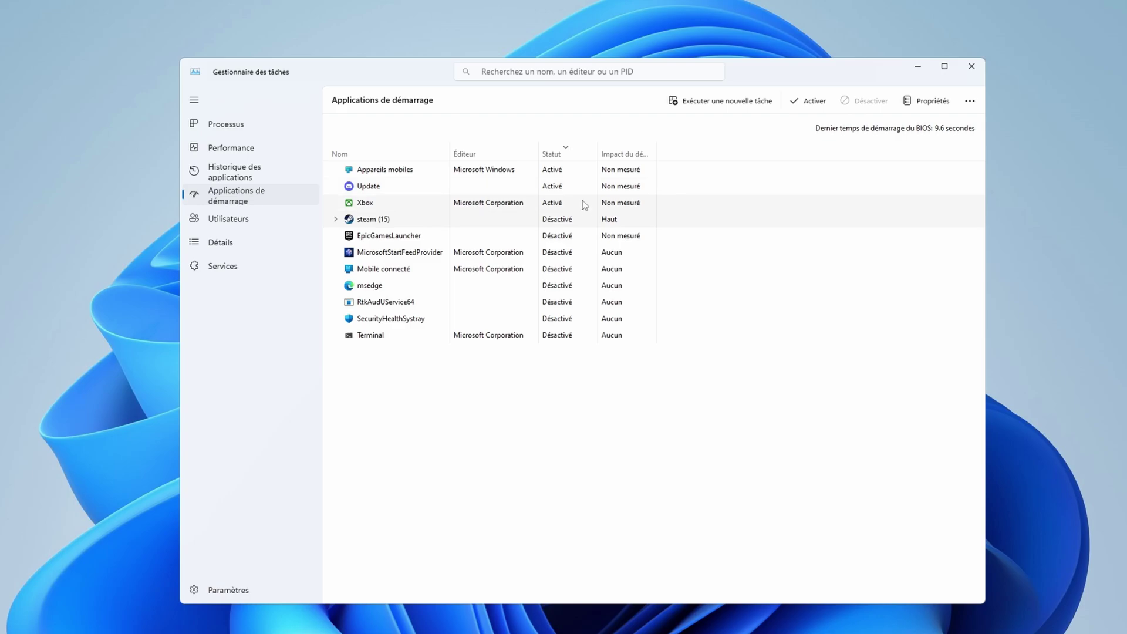
click(577, 190)
right_click(576, 189)
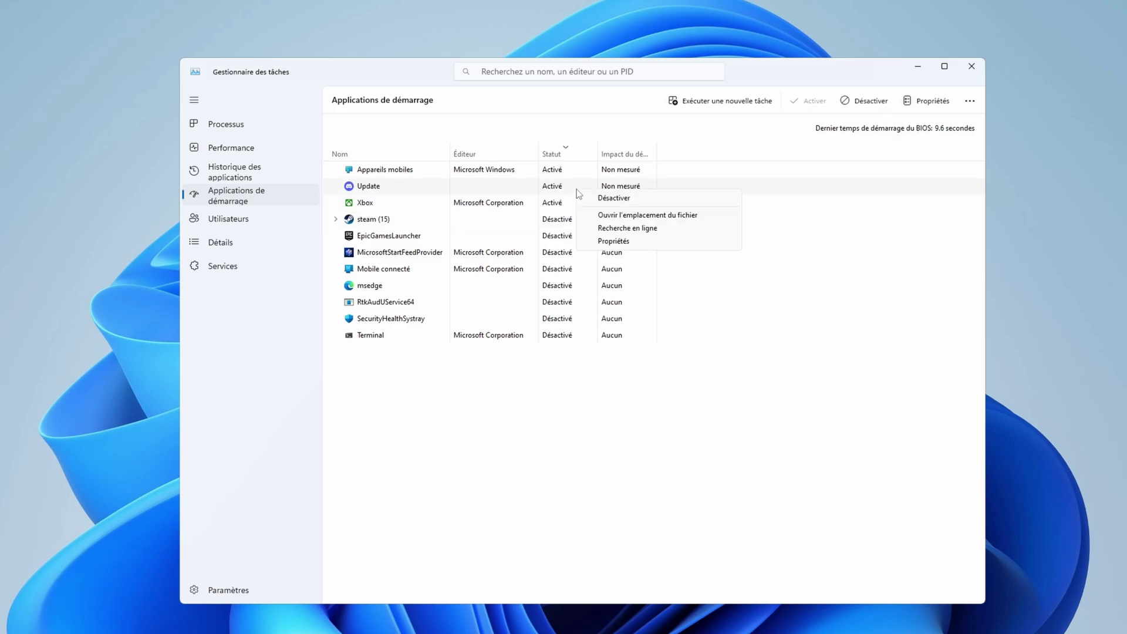
click(610, 200)
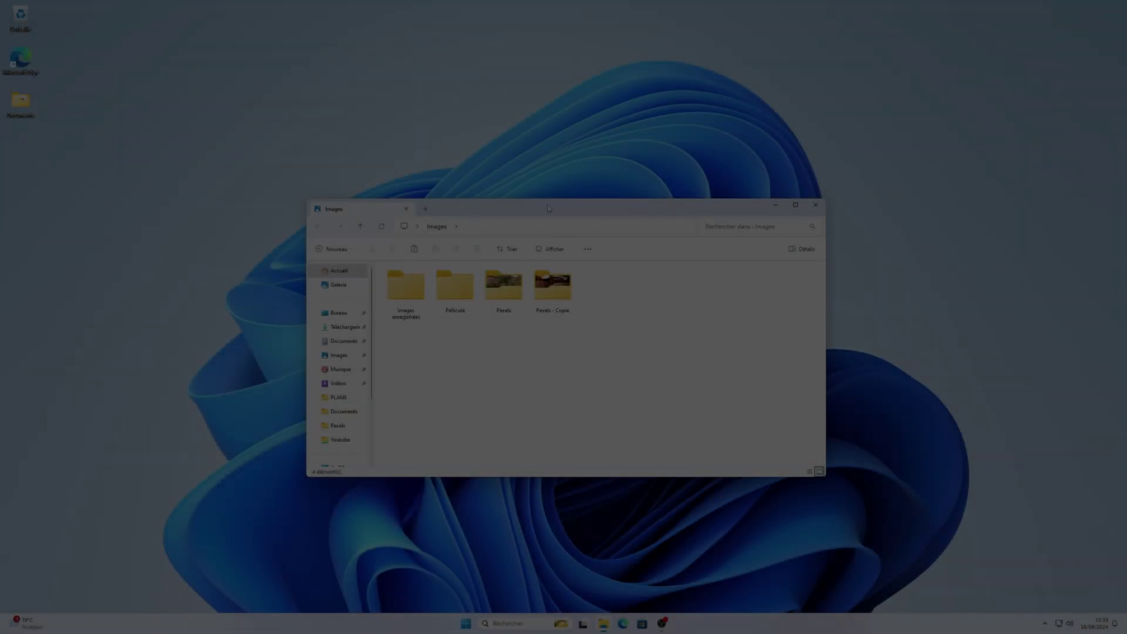
drag(548, 207, 603, 30)
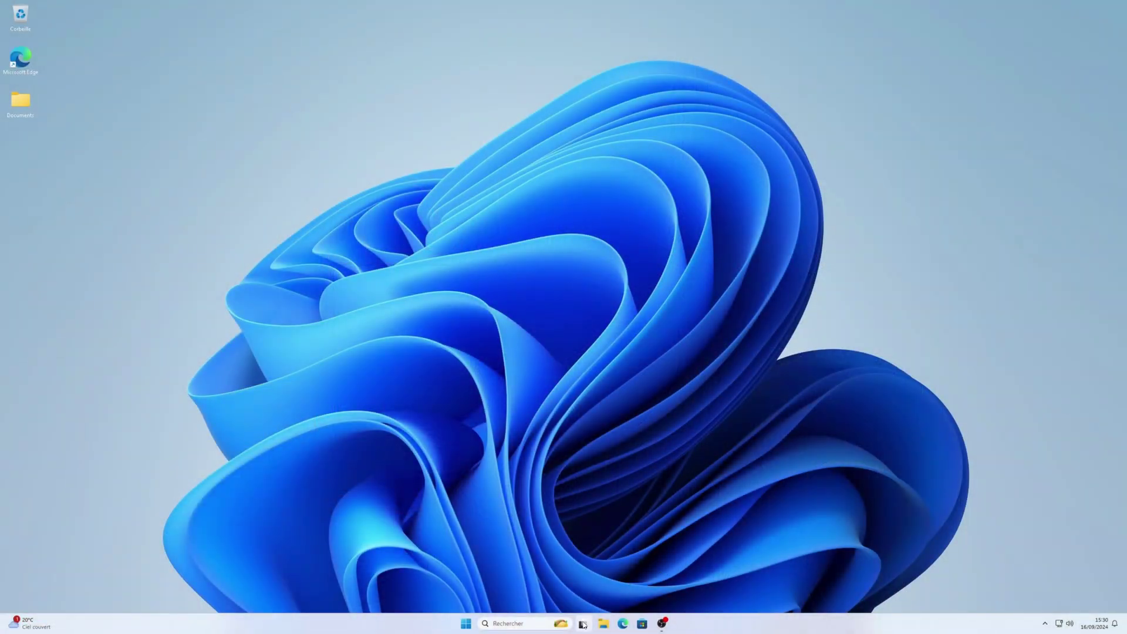
Create a second virtual desktop, switch back to Bureau 1 and check the overview of both desktops.
click(583, 623)
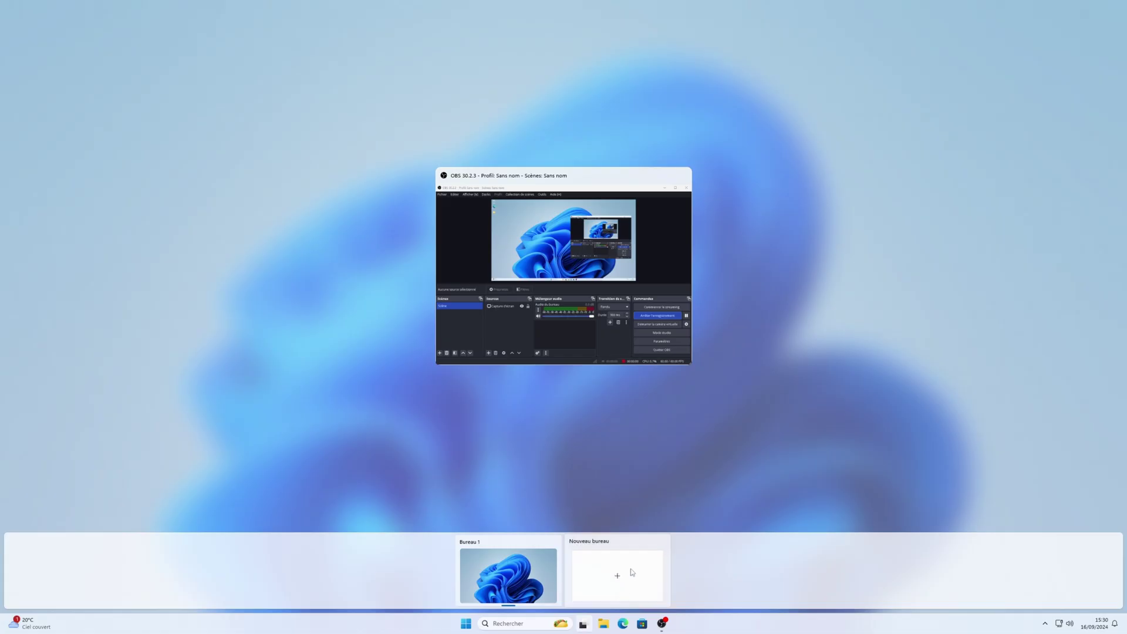
click(604, 578)
click(453, 575)
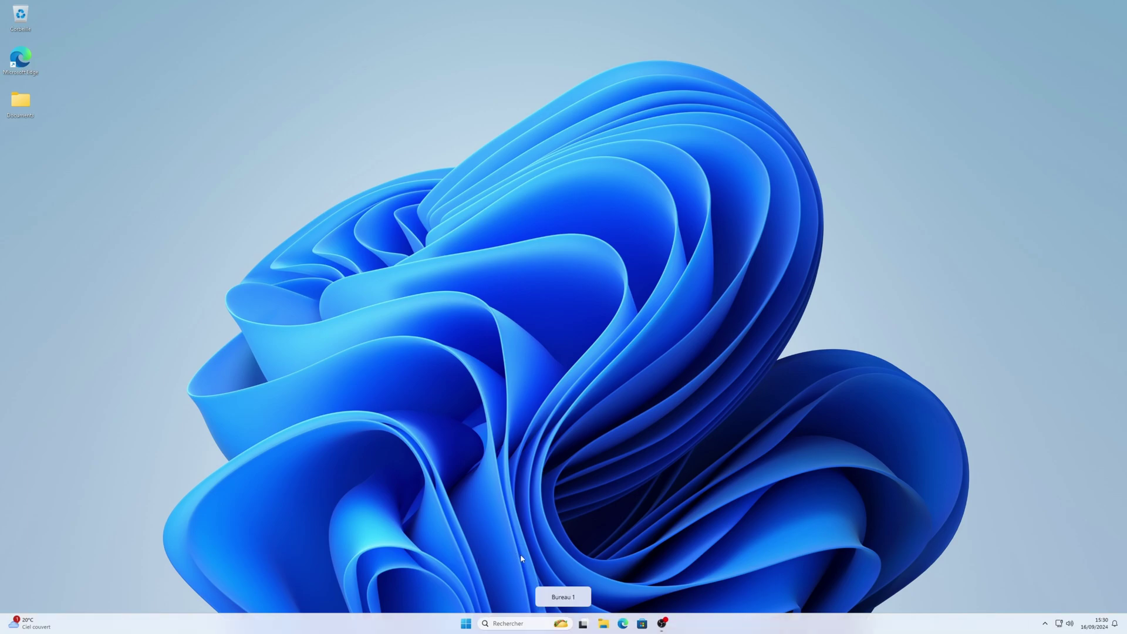
click(583, 624)
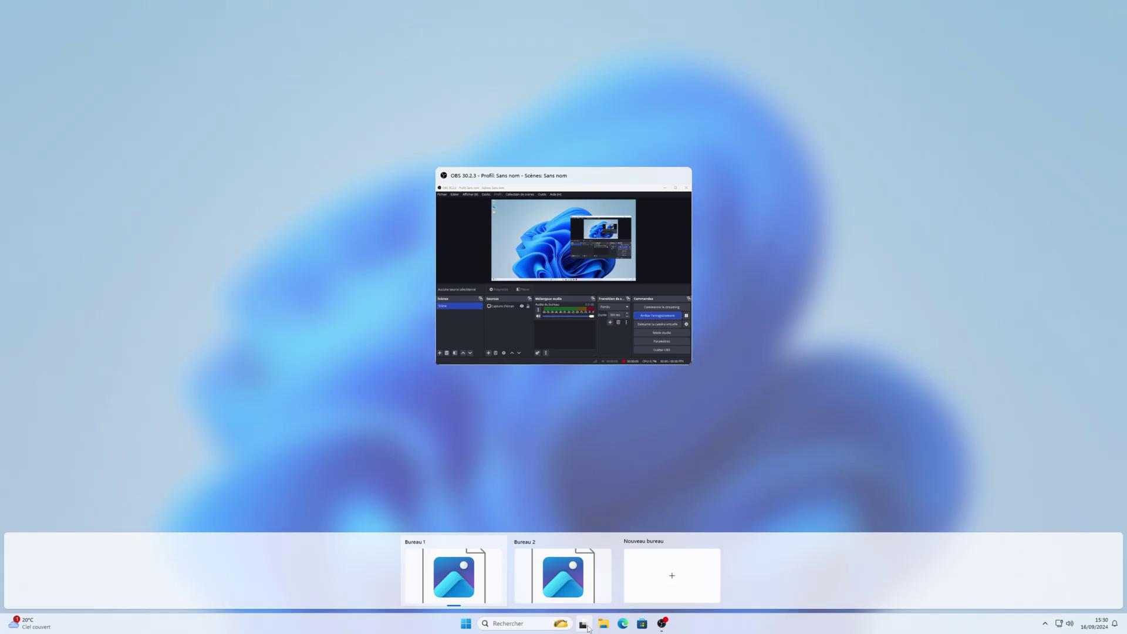
click(607, 488)
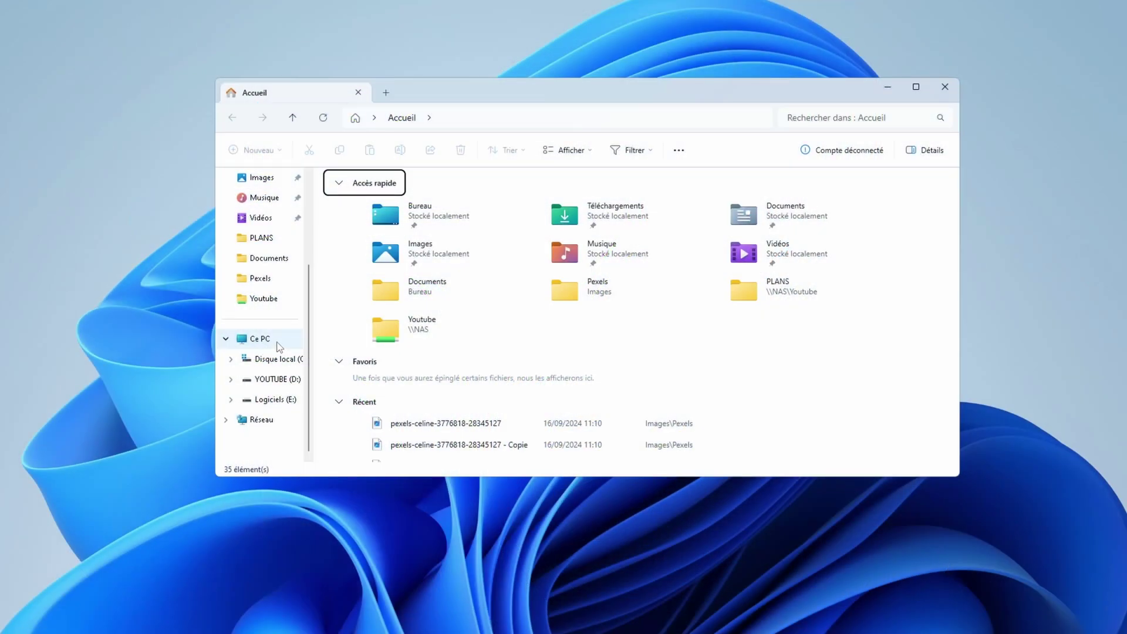
Open the system properties of Ce PC from File Explorer.
click(279, 347)
right_click(278, 344)
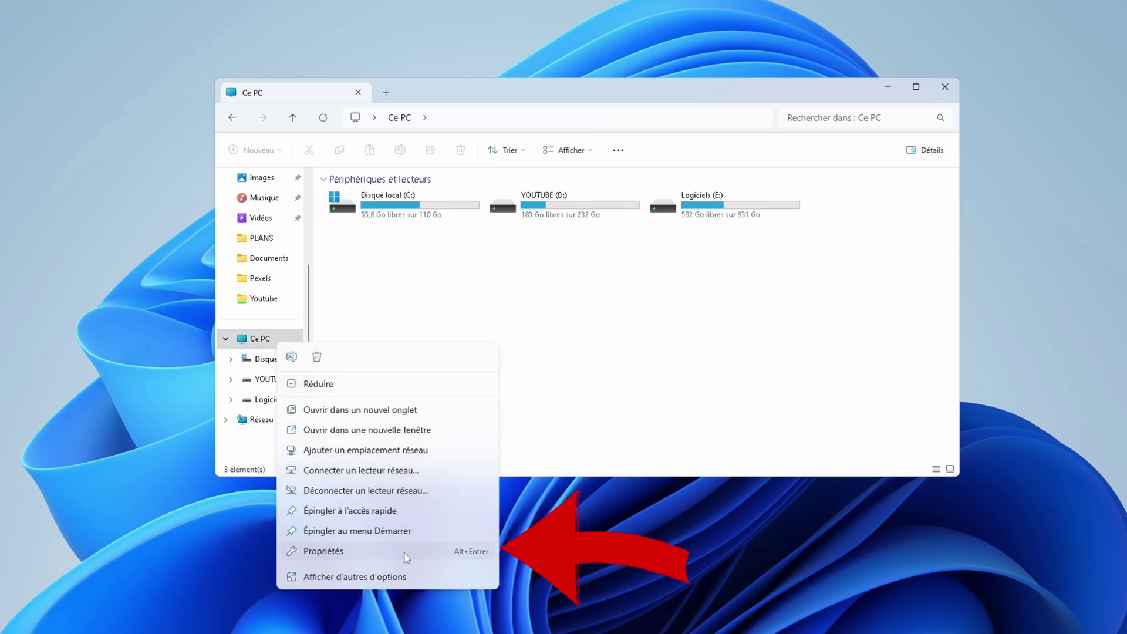
click(374, 551)
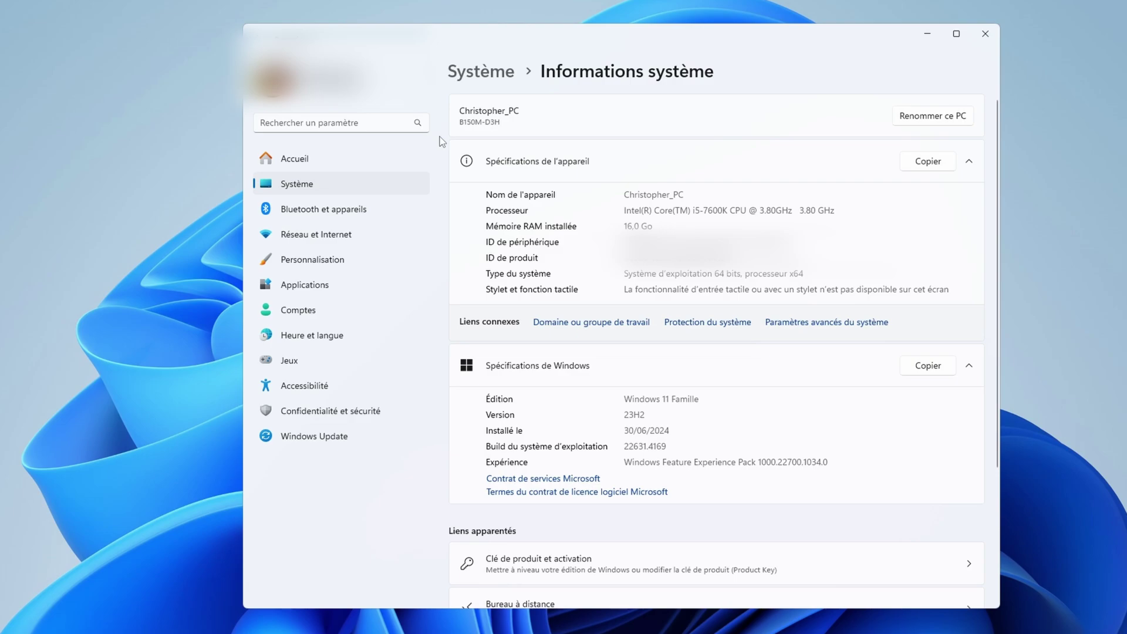
Search the settings for "regle", open Windows appearance and performance, and apply the visual effects preset for best performance.
click(376, 121)
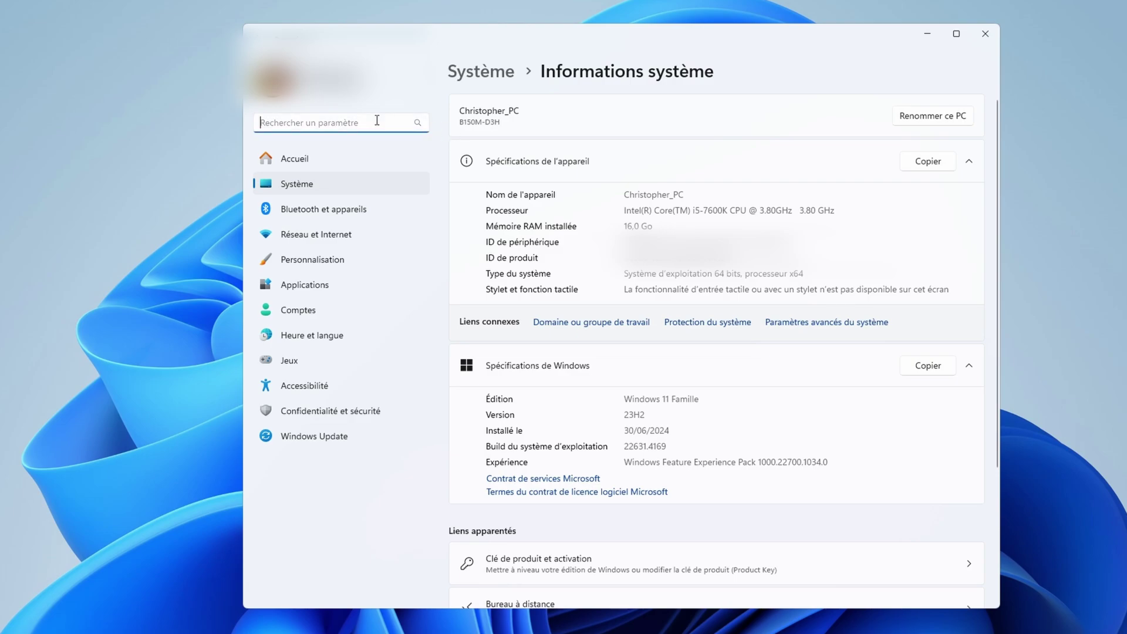
text(regle)
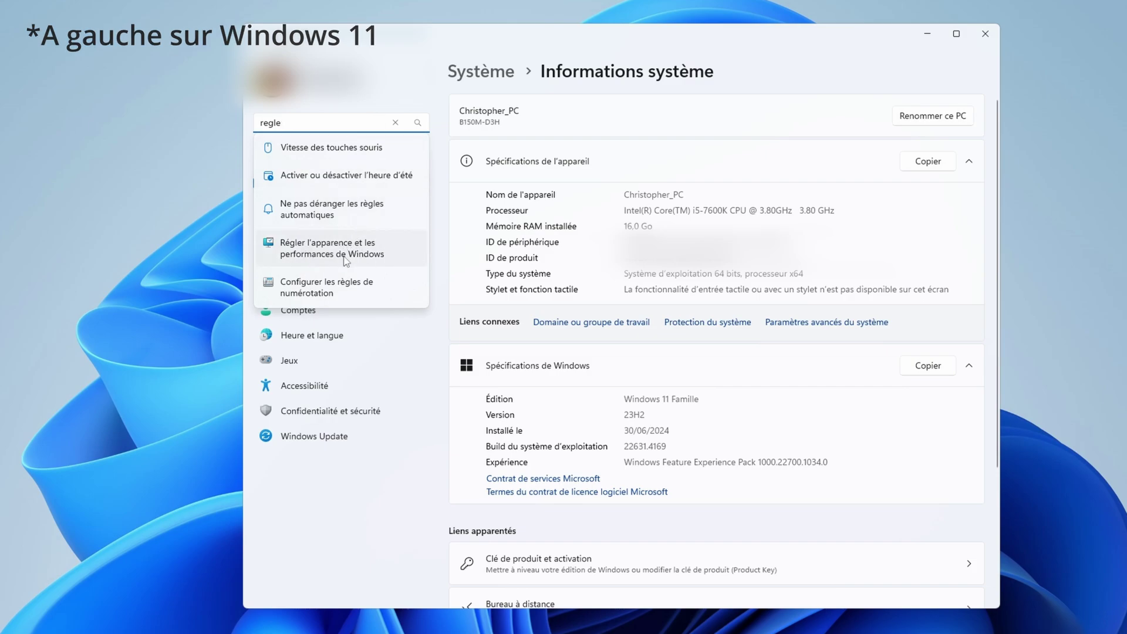
click(361, 256)
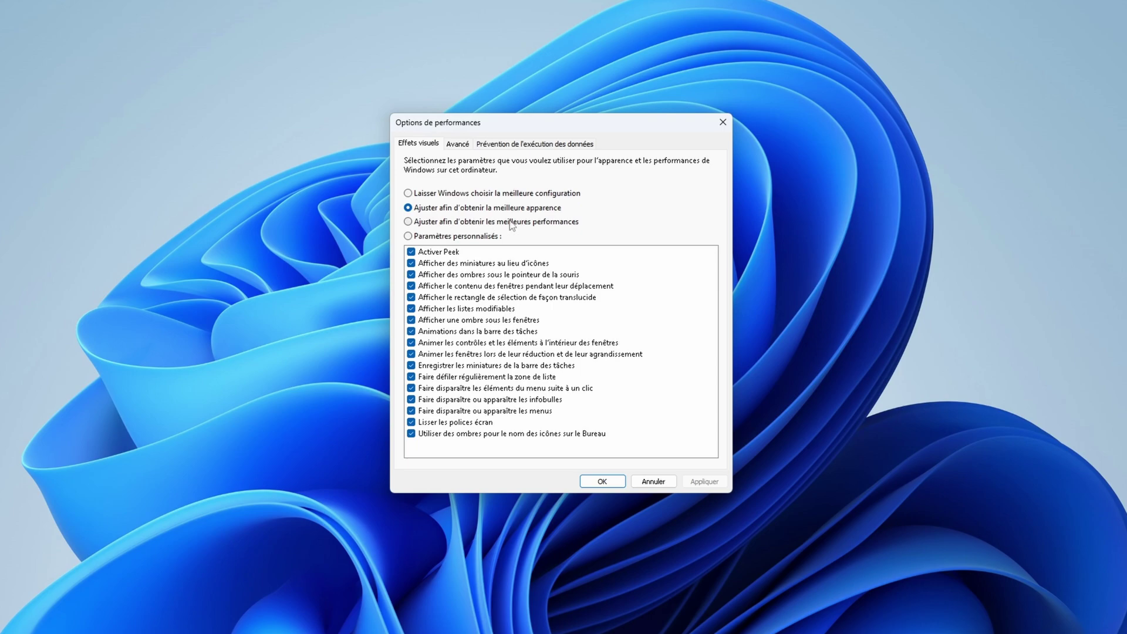
click(409, 222)
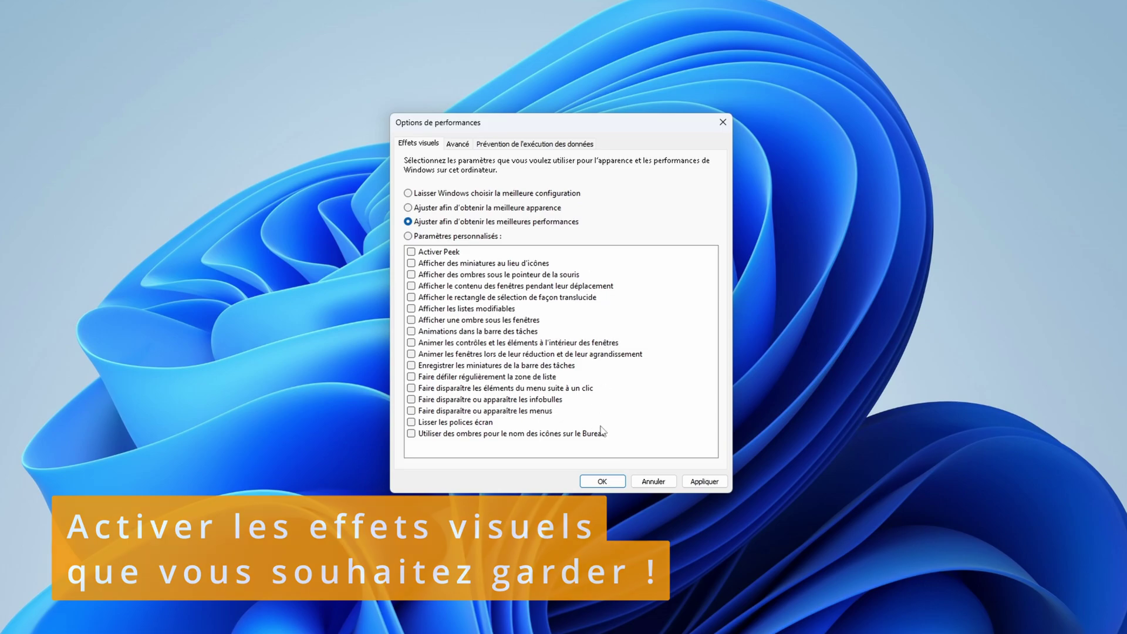
click(714, 482)
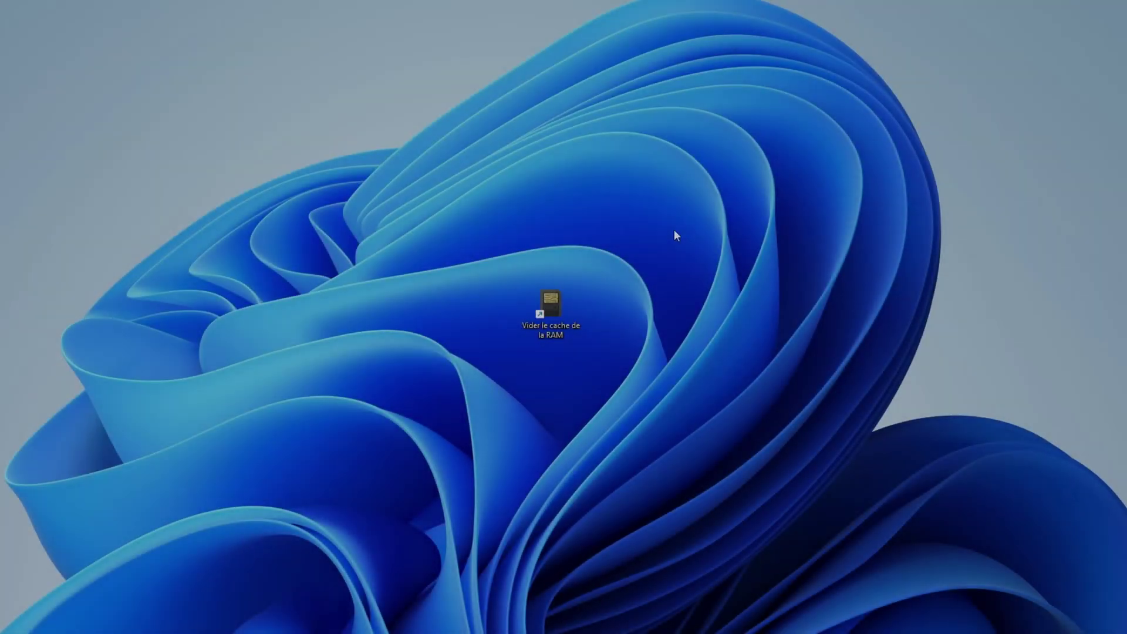
Create a desktop shortcut to %windir%\system32\rundll32.exe advapi32.dll,ProcessIdleTasks and name it "Vider le cache de la RAM".
drag(671, 231, 457, 389)
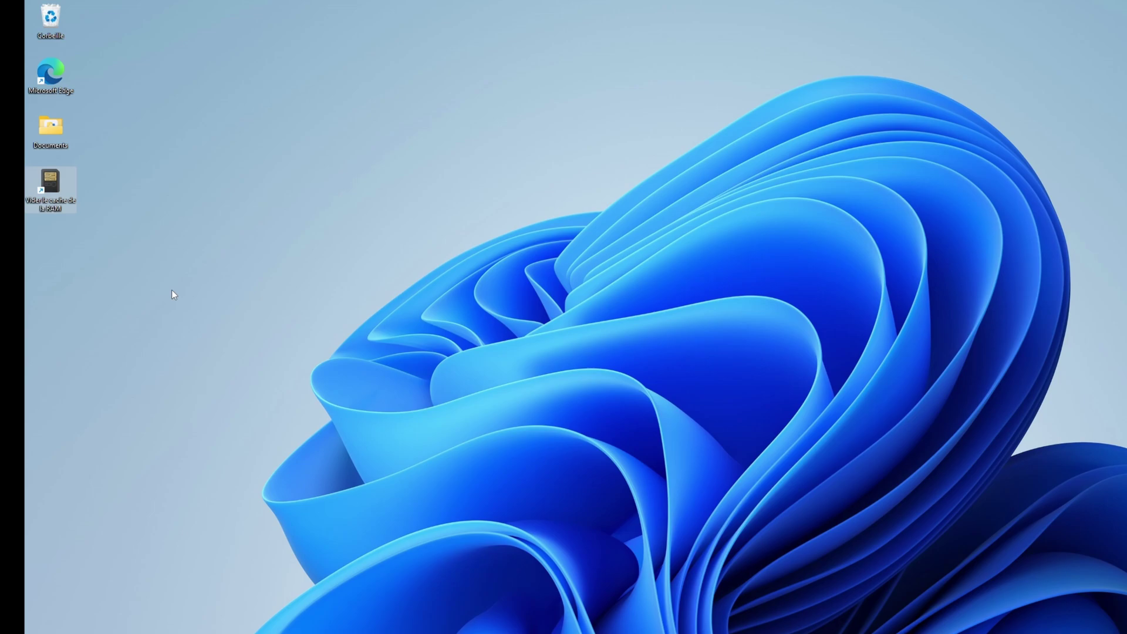
right_click(173, 292)
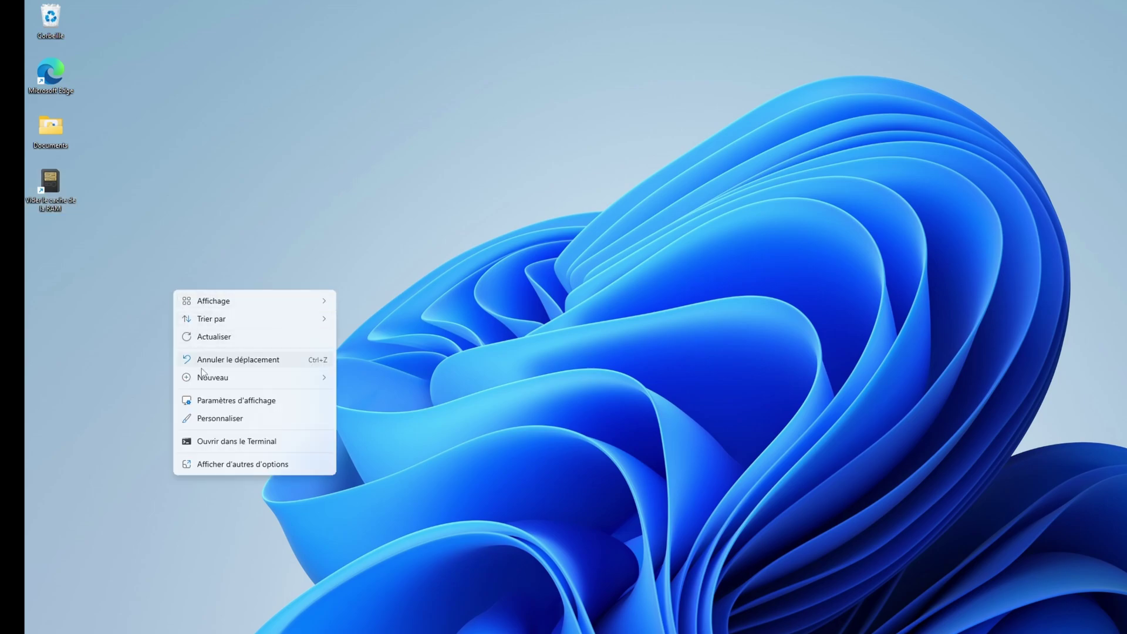
mouse_move(205, 382)
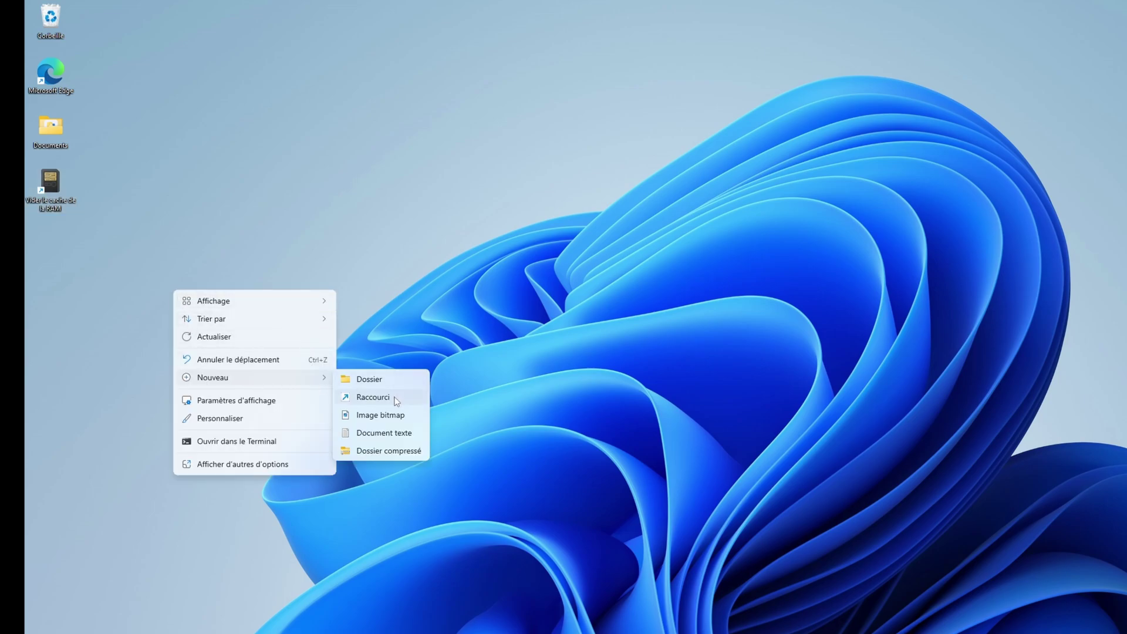
click(372, 398)
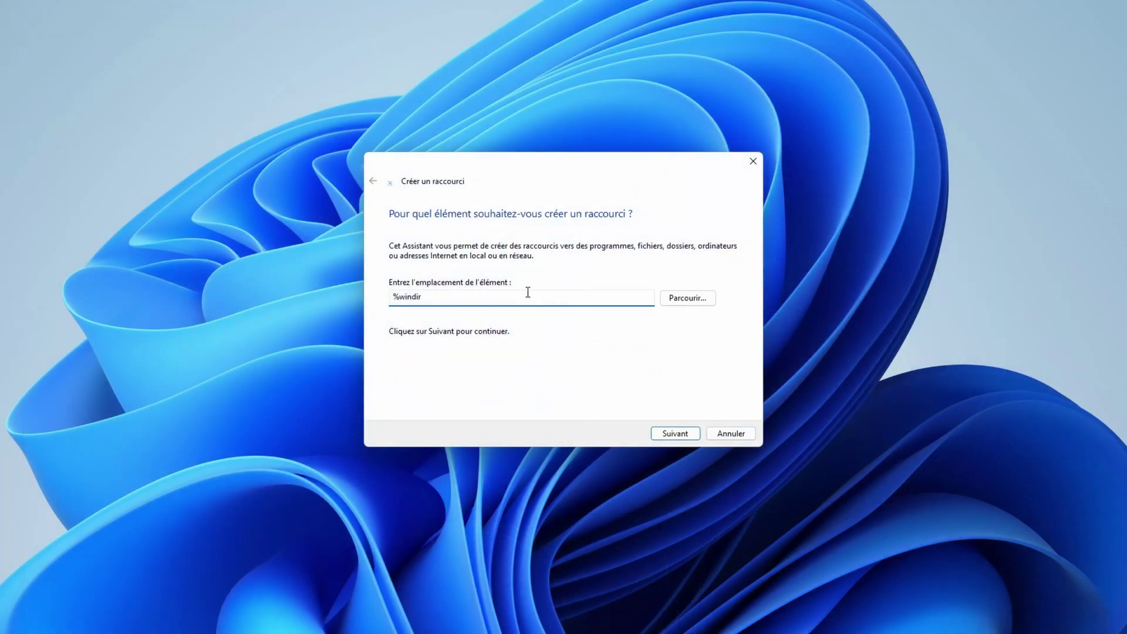
drag(526, 294, 297, 295)
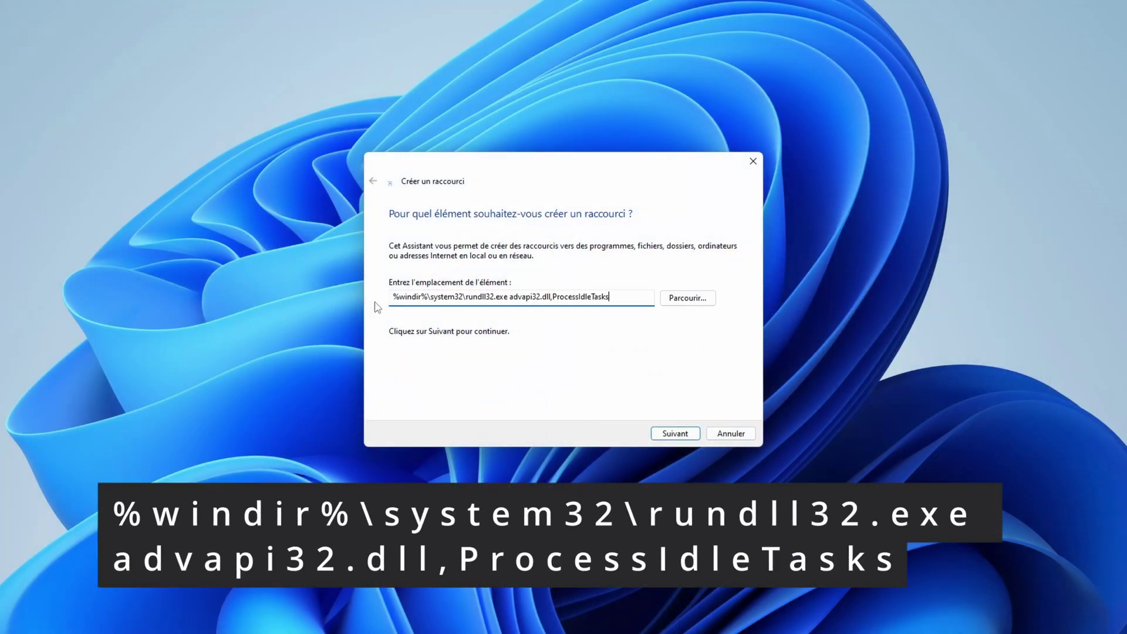
text(%windir%\system32\rundll32.exe advapi32.dll,ProcessIdleTasks)
click(673, 434)
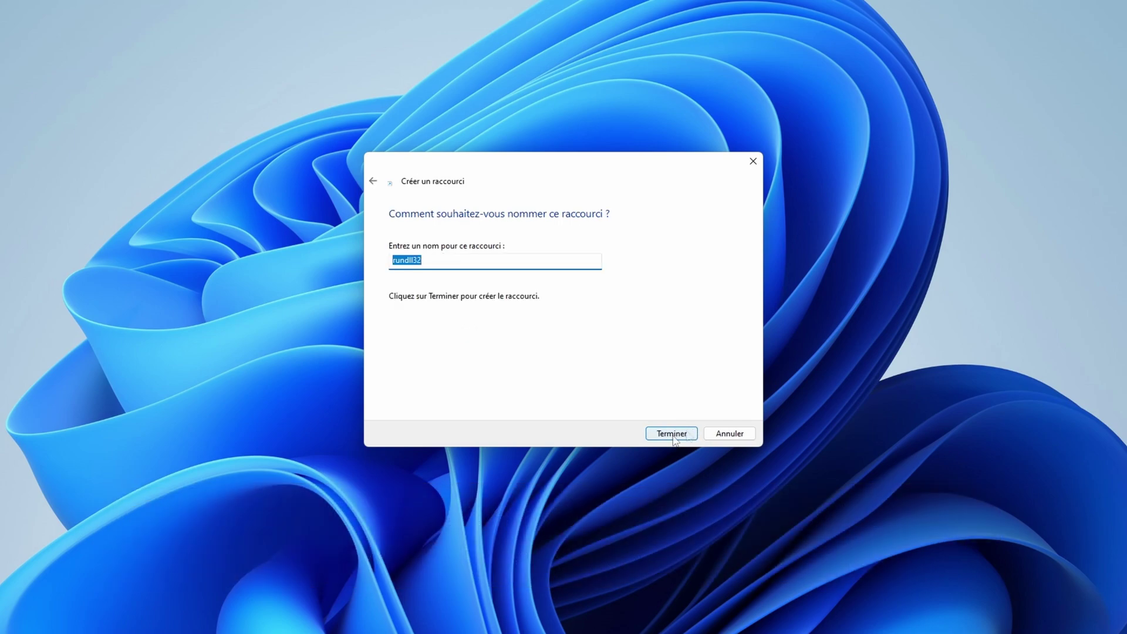
text(Vider le cache de la RAM)
key(Return)
drag(672, 231, 457, 389)
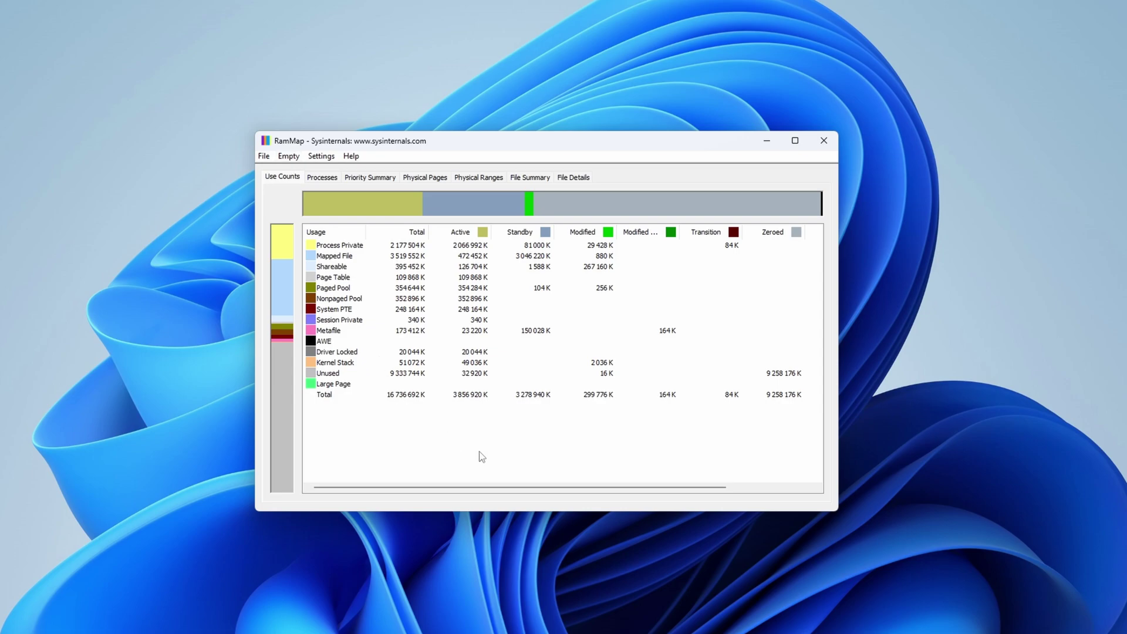
Look through the Defrag Tools: #6 - RAMMap episode page and return to the RAMMap v1.61 article.
drag(482, 452, 336, 248)
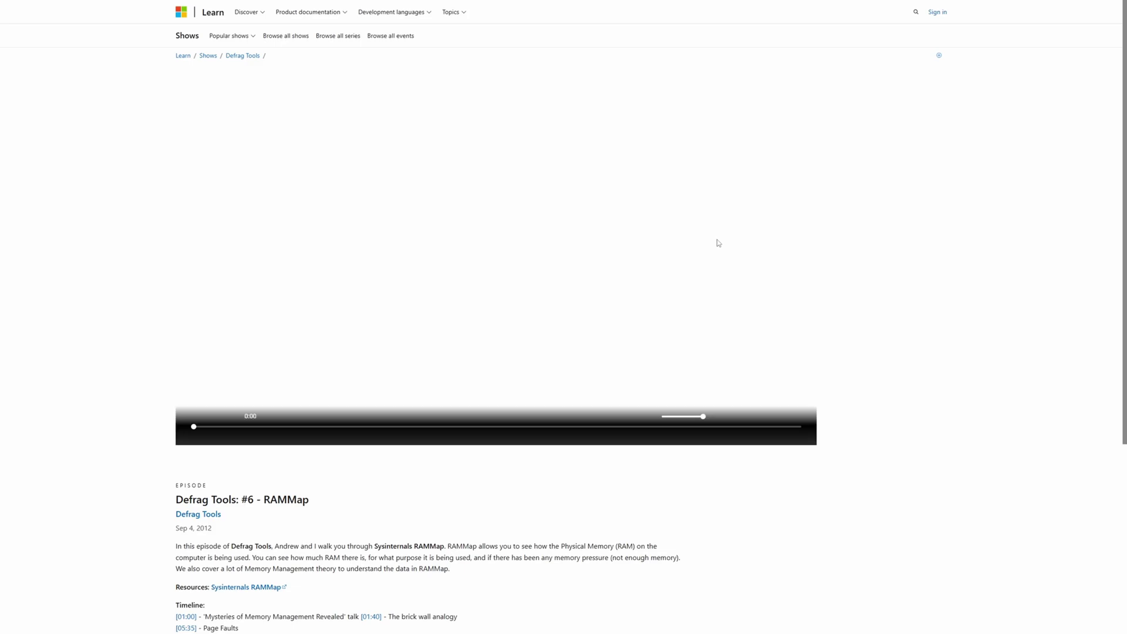
scroll(715, 248, down, 5)
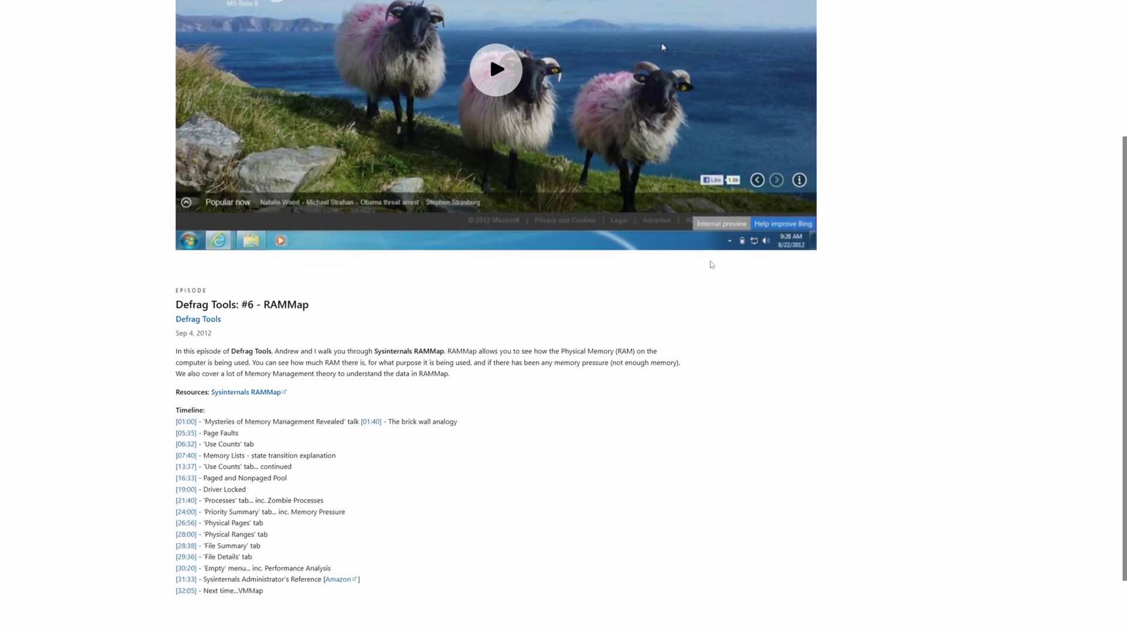
scroll(707, 267, up, 2)
scroll(703, 274, up, 3)
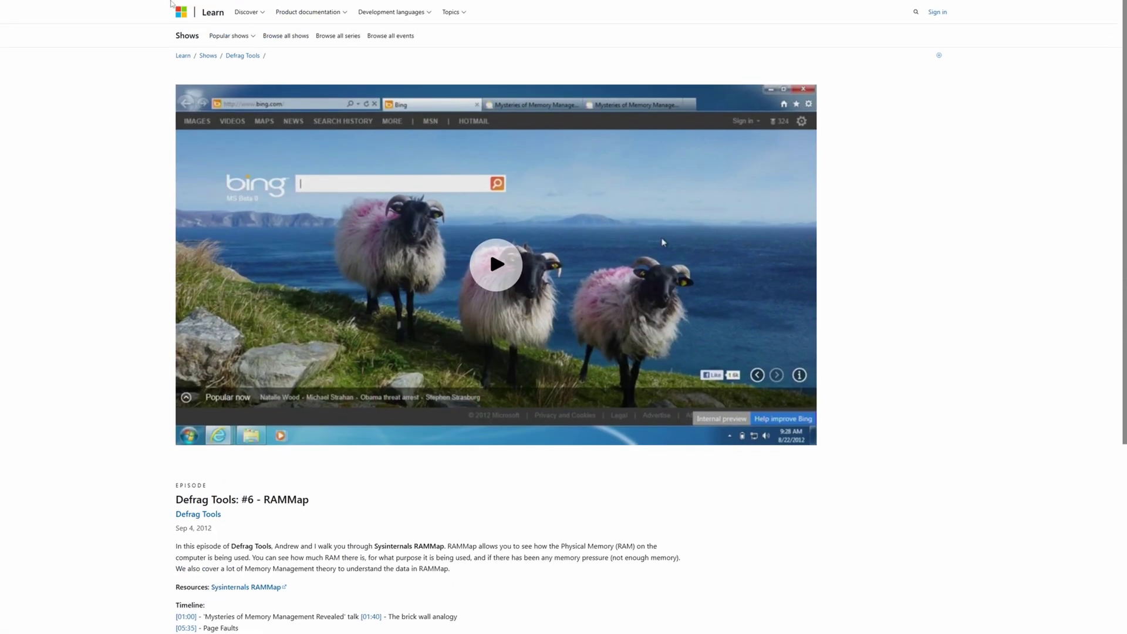
key(alt+Left)
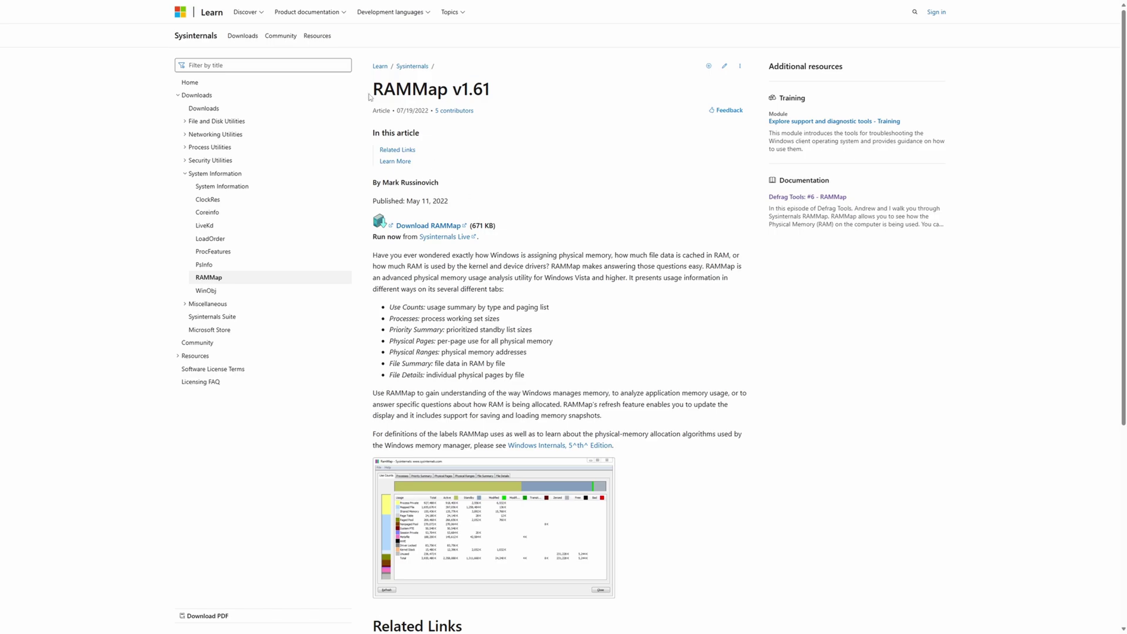
drag(371, 91, 491, 90)
click(613, 242)
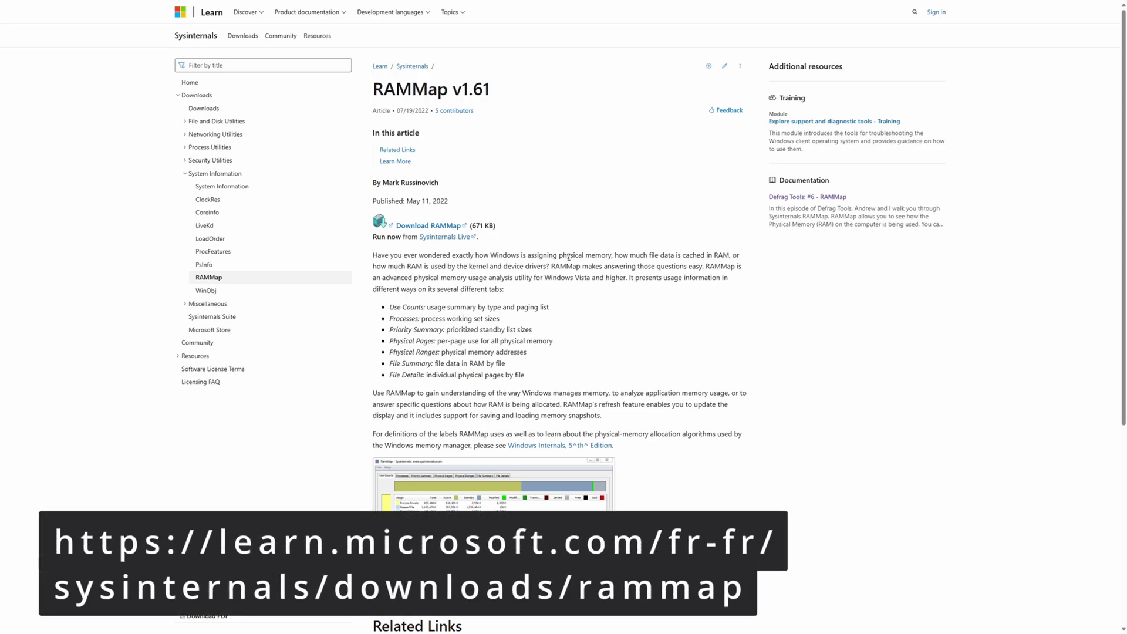
Download RAMMap from the Sysinternals article and show RAMMap.zip in the Téléchargements folder.
scroll(568, 256, down, 2)
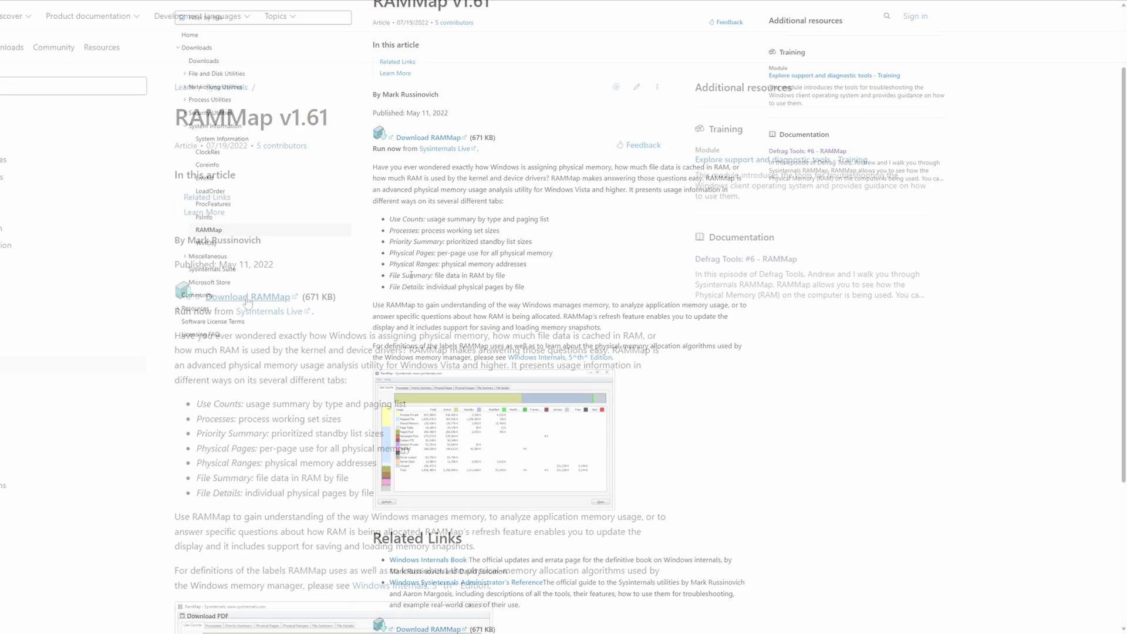
click(247, 298)
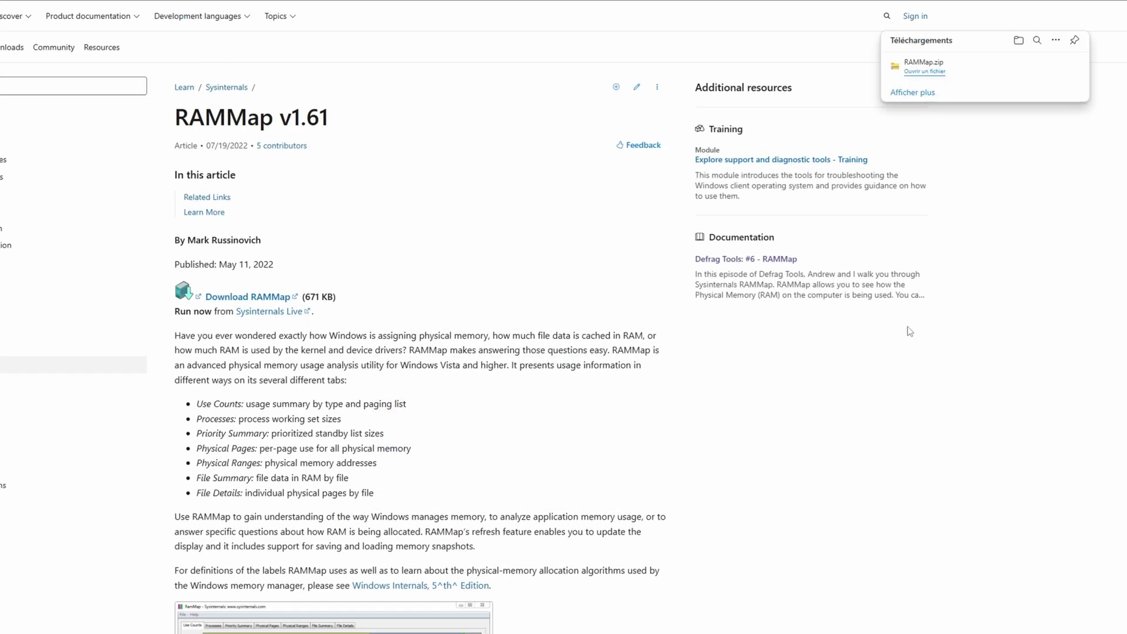
click(982, 82)
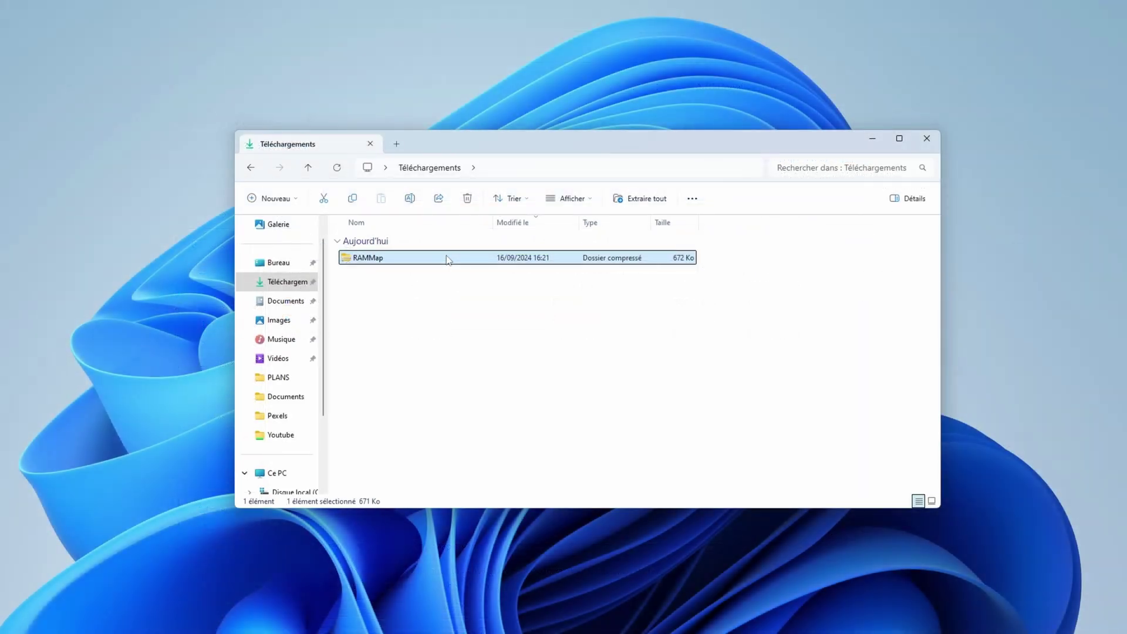
Extract the RAMMap archive into its own folder within Téléchargements and close the original Téléchargements window.
right_click(448, 259)
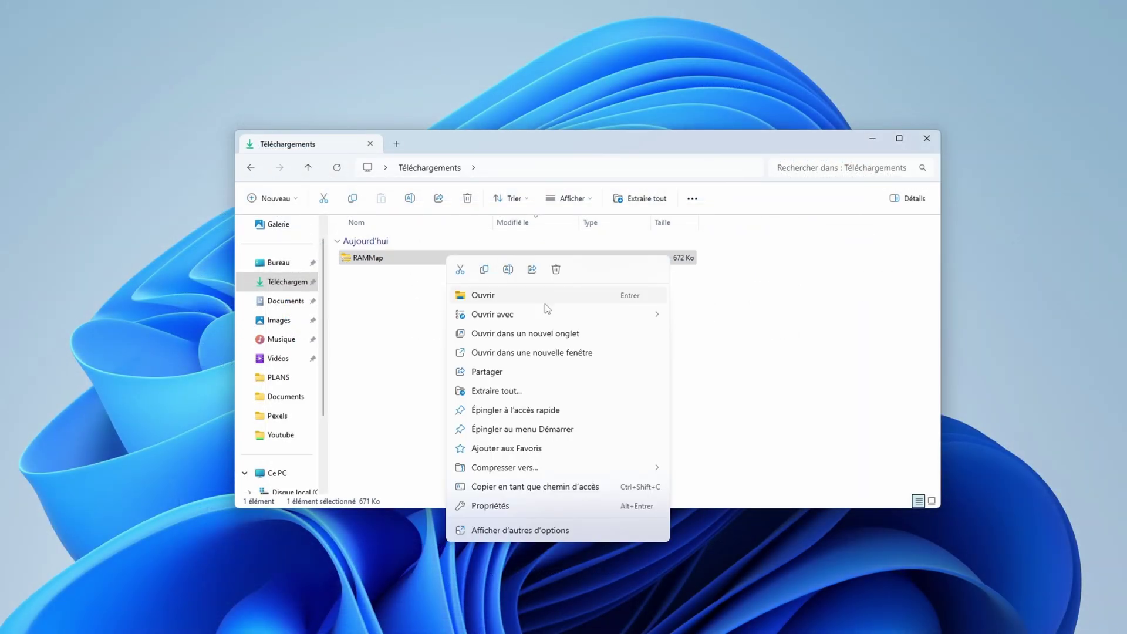
click(520, 393)
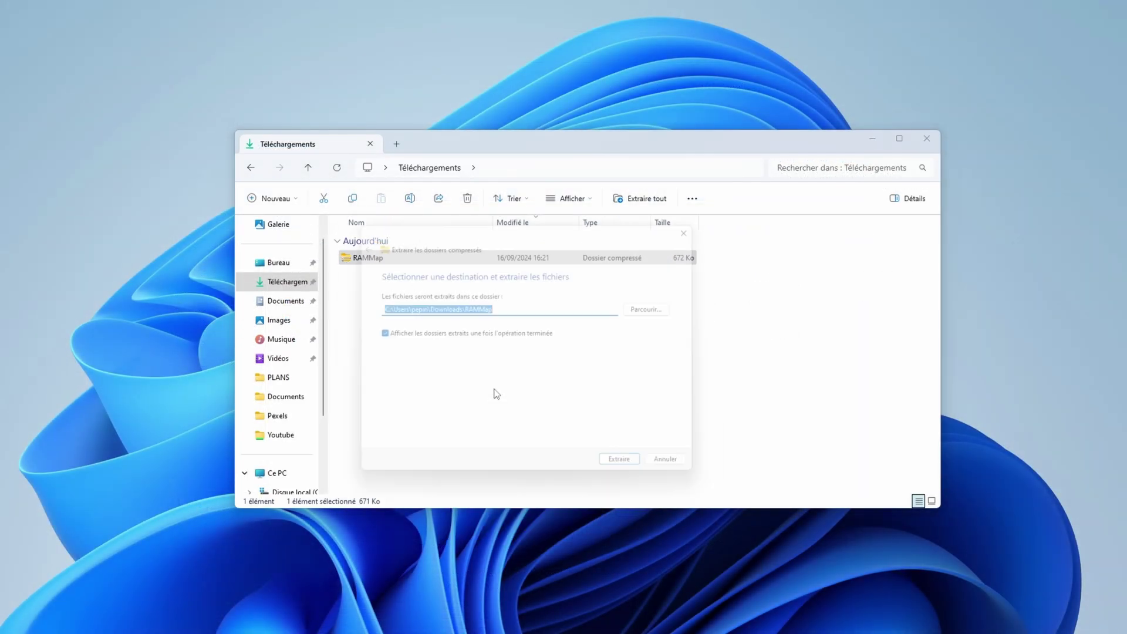
click(633, 473)
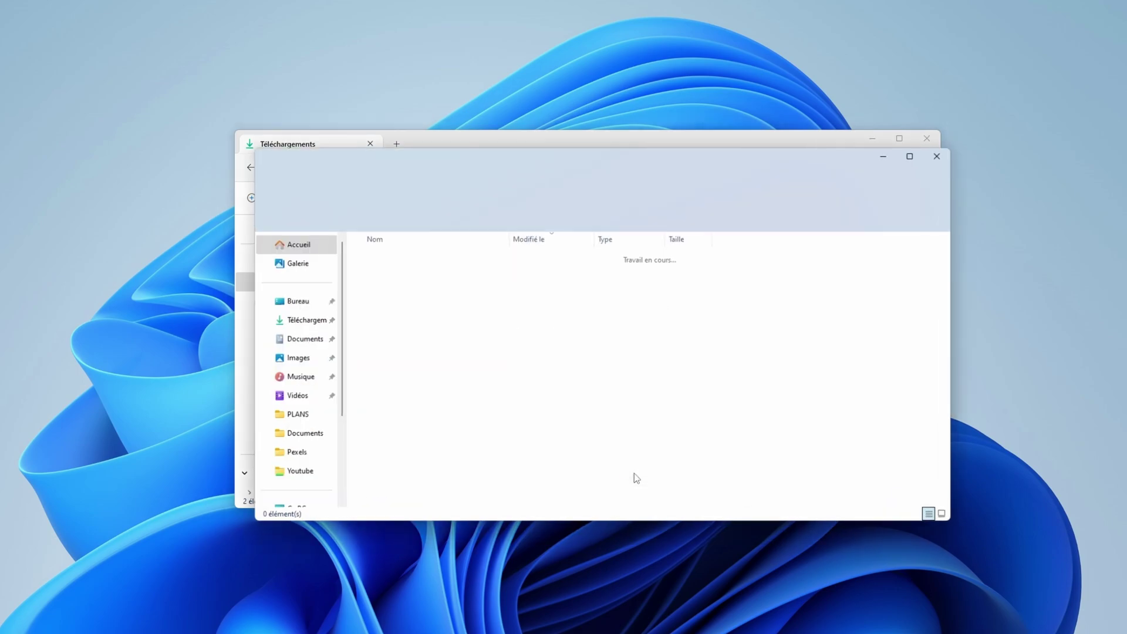
click(927, 141)
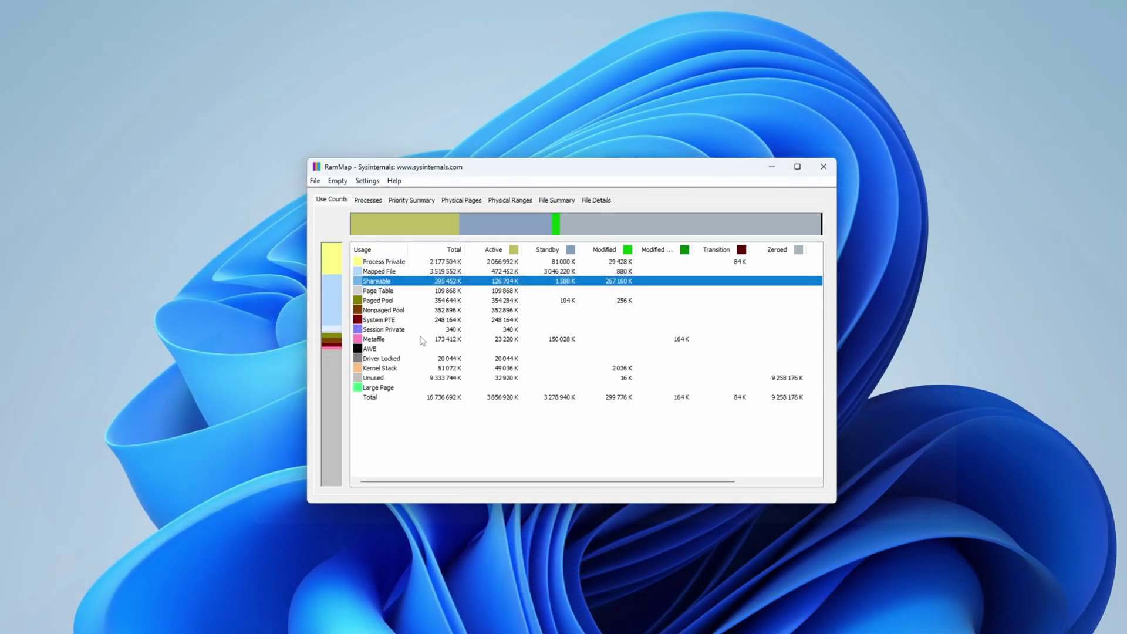
Empty the standby list in RamMap.
click(421, 340)
click(466, 459)
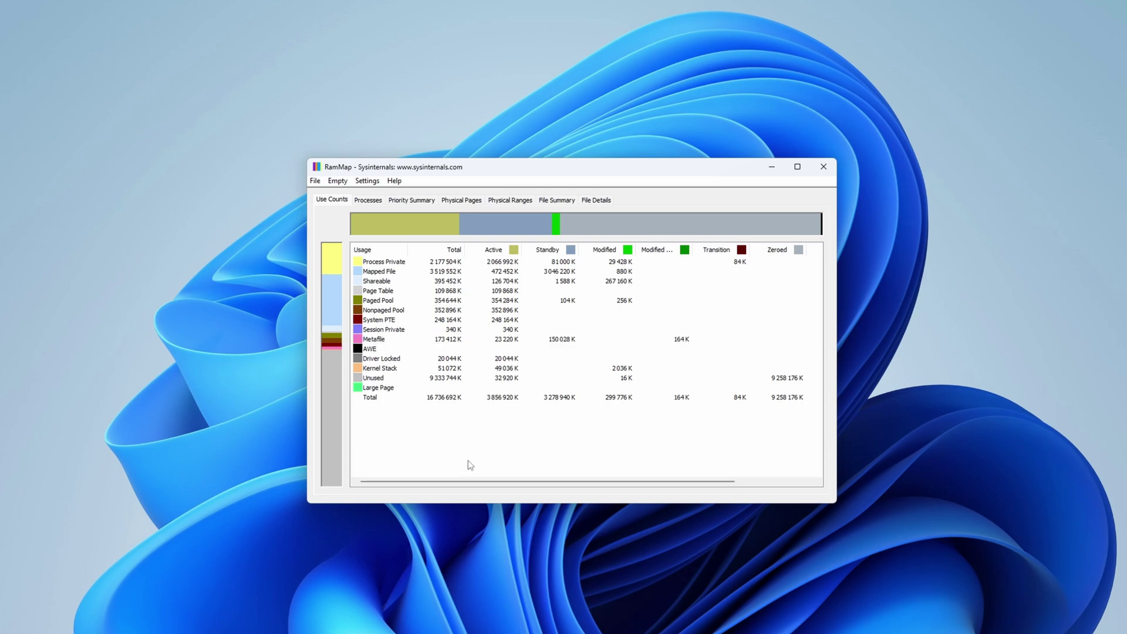
click(338, 181)
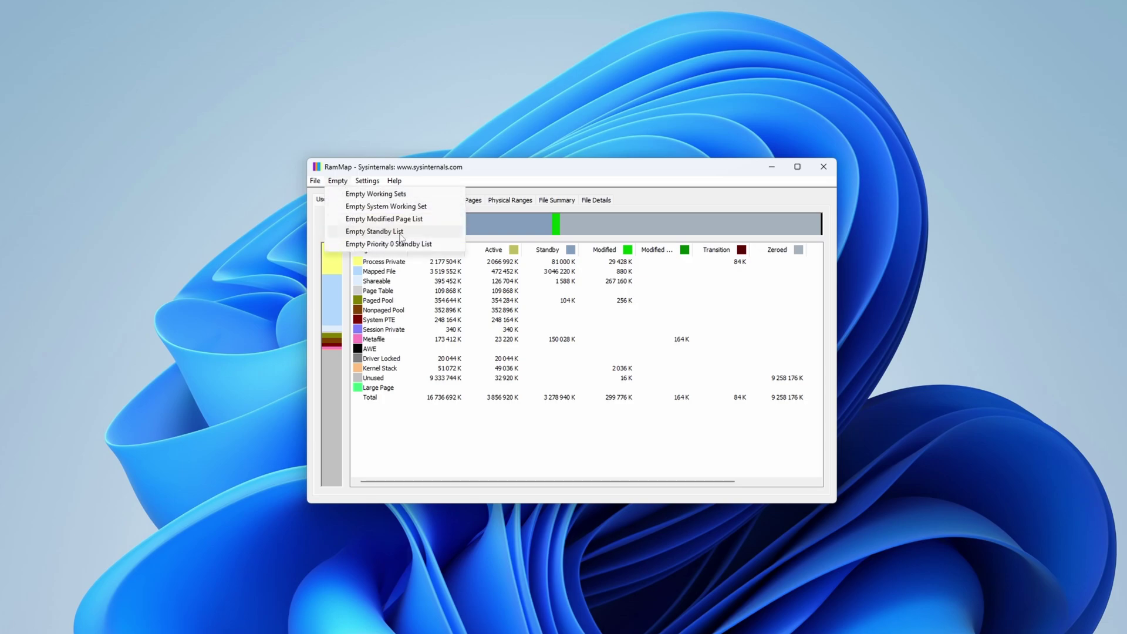
click(401, 237)
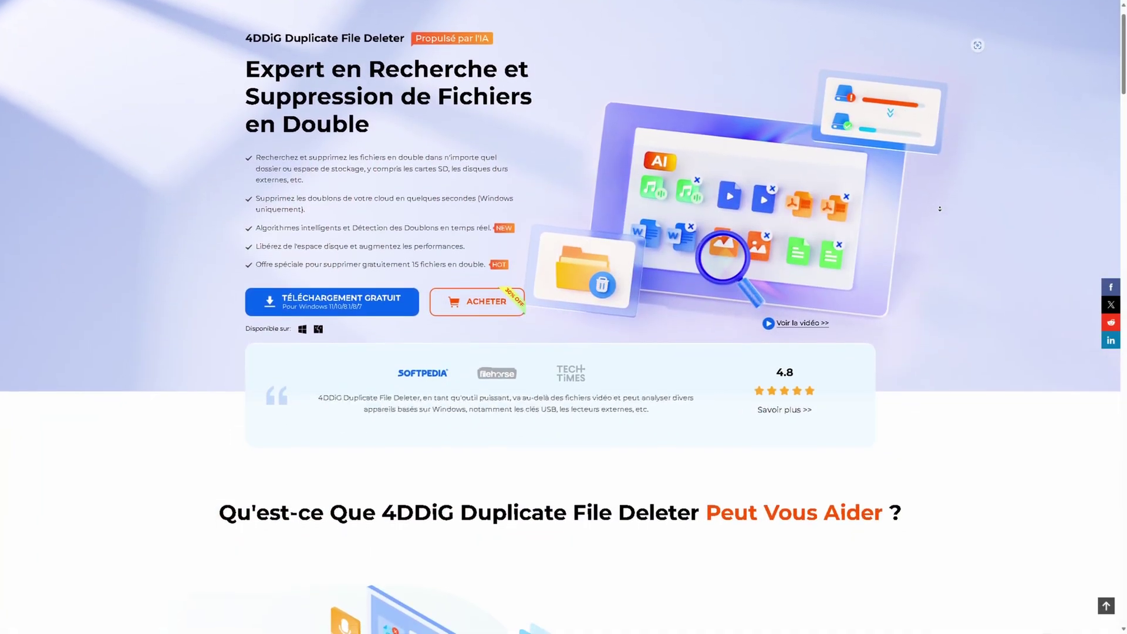
scroll(564, 317, down, 1)
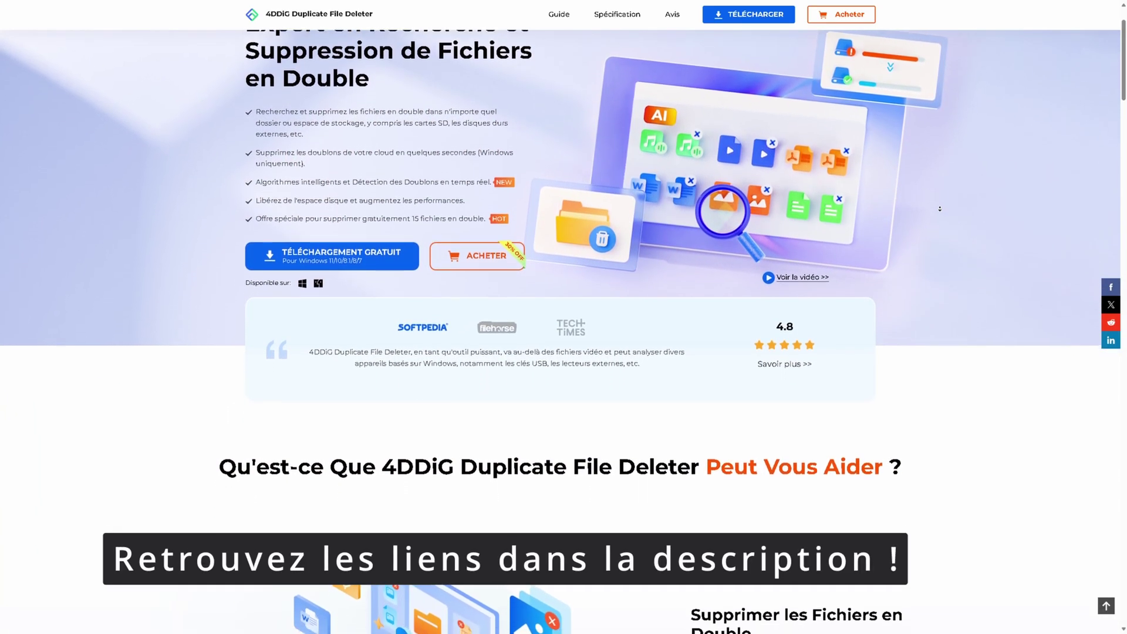
scroll(940, 209, down, 1)
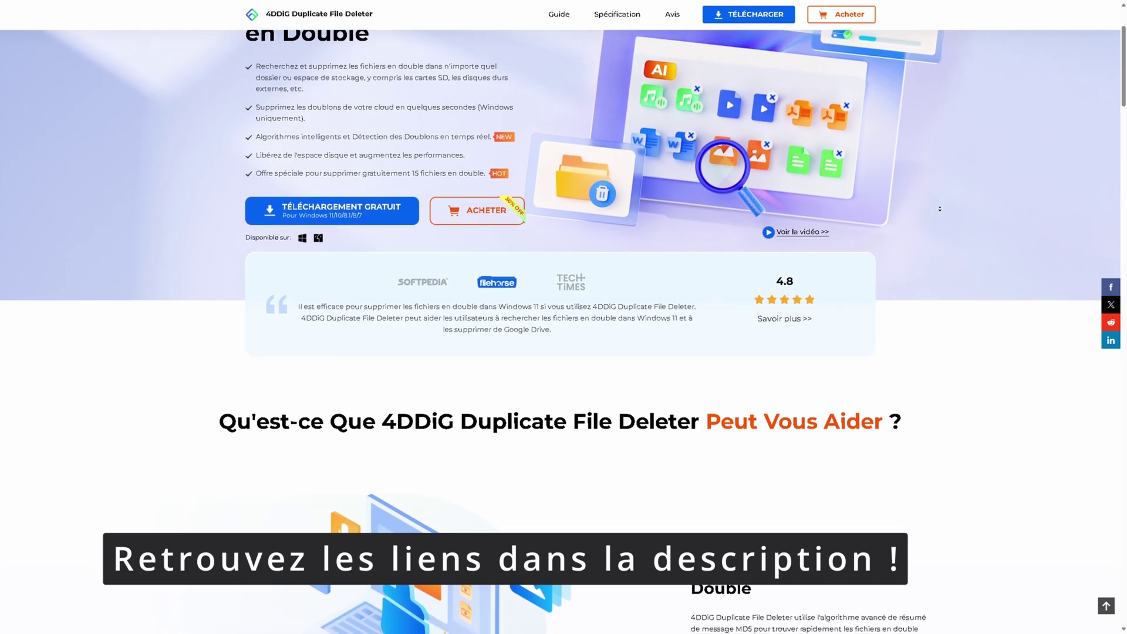
scroll(939, 208, down, 1)
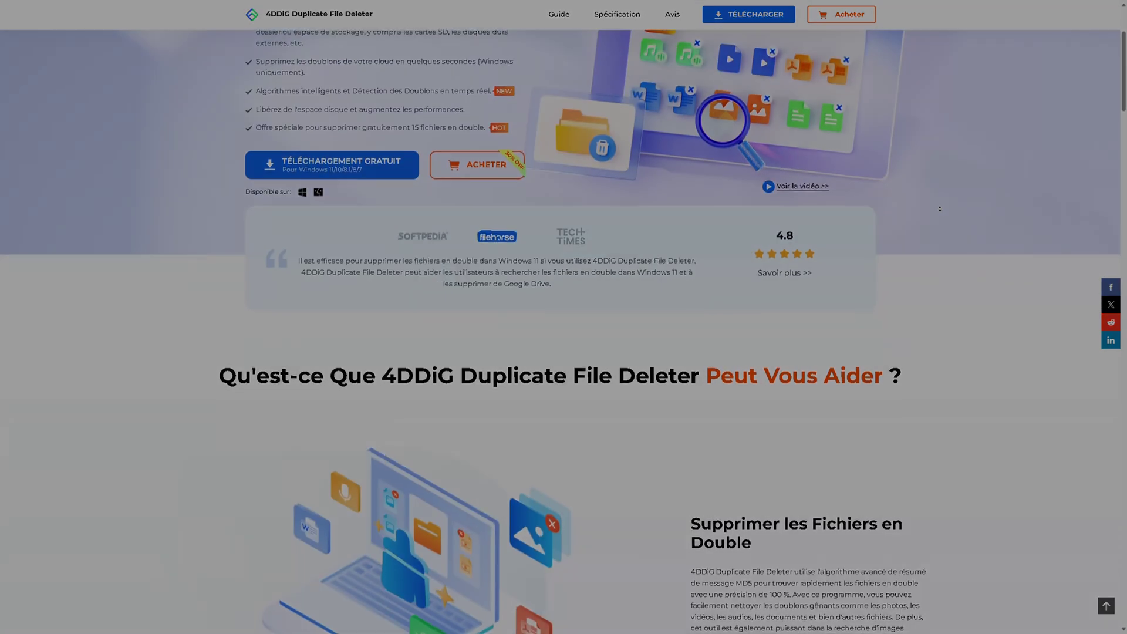